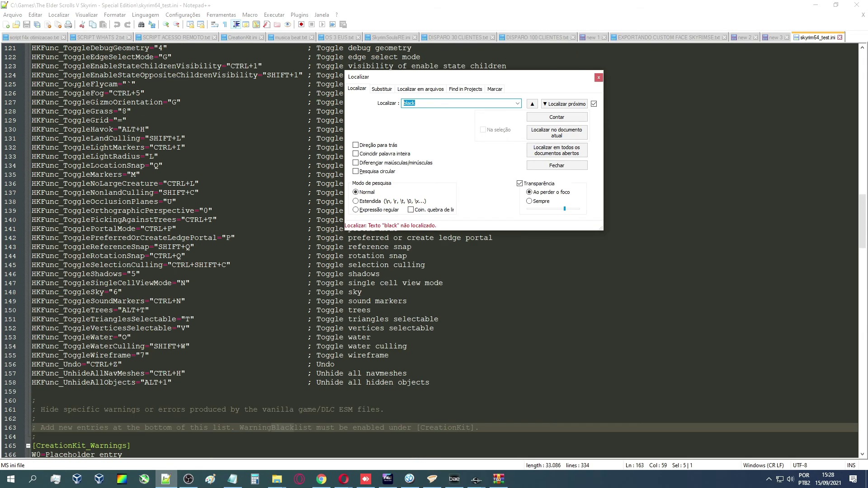
Close the text search and review the AllowMultipleMasters and UIDarkTheme settings in the [CreationKit] section of skyrim64_test.ini.
{"action": "scroll", "coordinate": [230, 157], "scroll_direction": "up", "scroll_amount": 12}
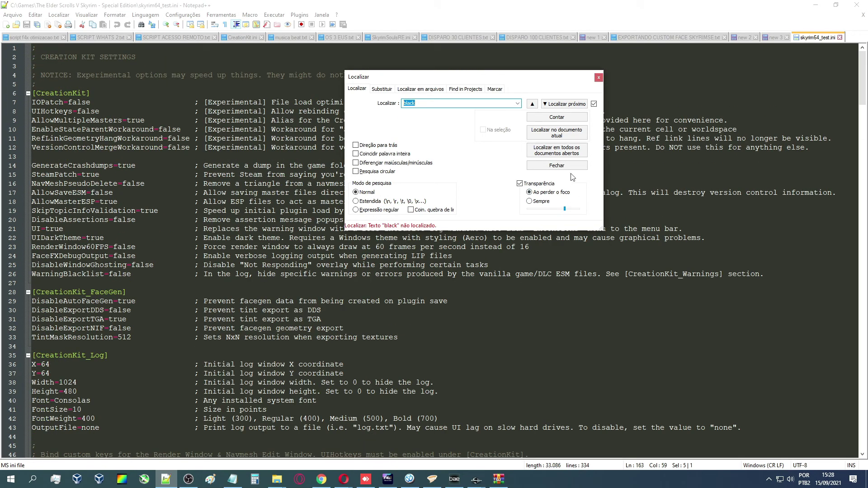
{"action": "left_click", "coordinate": [556, 166]}
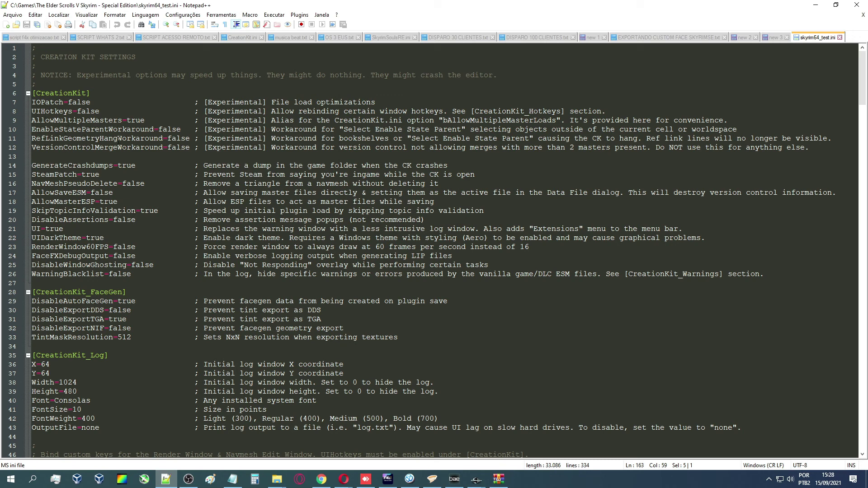
{"action": "double_click", "coordinate": [140, 121]}
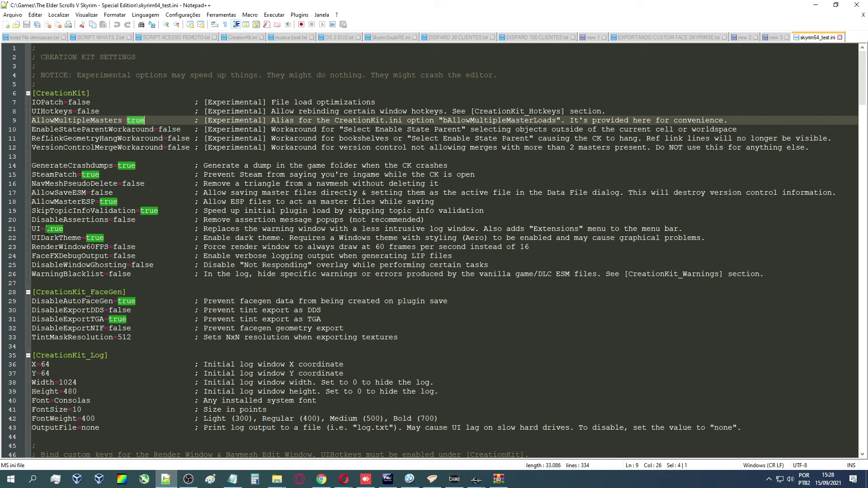
{"action": "double_click", "coordinate": [91, 239]}
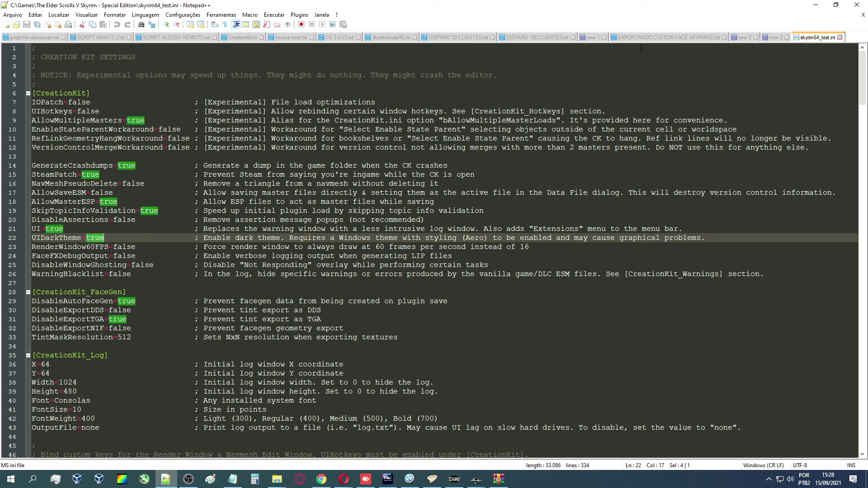
Minimize the text editor, close the web browser and switch to Creation Kit.
{"action": "right_click", "coordinate": [817, 40]}
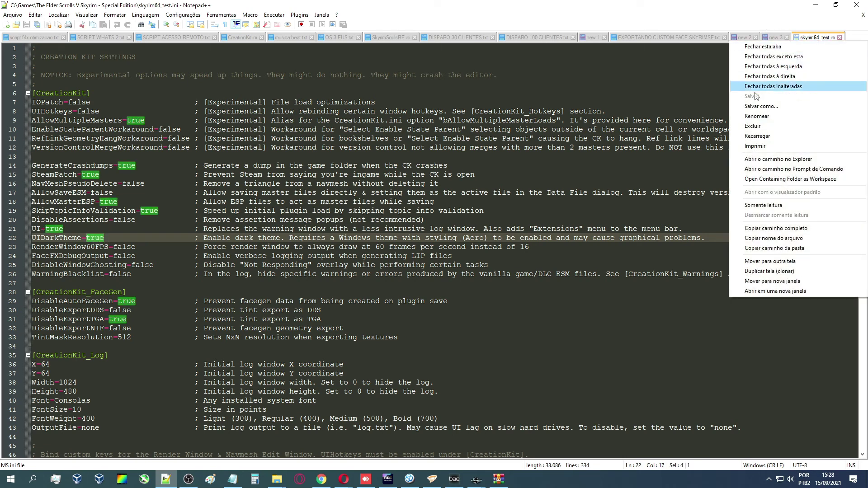
{"action": "left_click", "coordinate": [761, 5]}
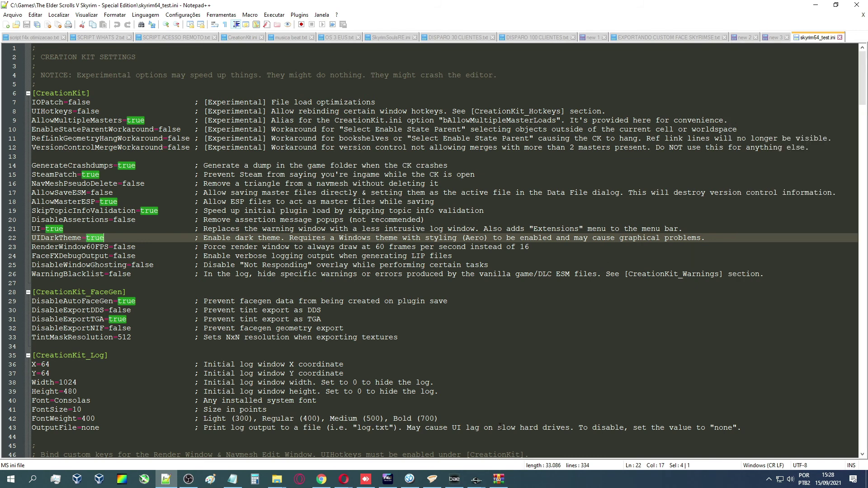
{"action": "mouse_move", "coordinate": [499, 479]}
{"action": "left_click", "coordinate": [816, 4]}
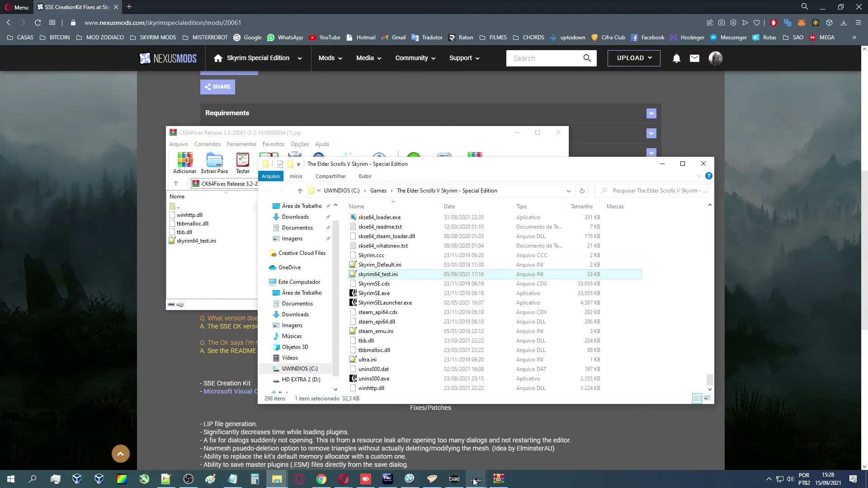
{"action": "left_click", "coordinate": [858, 6]}
{"action": "left_click", "coordinate": [739, 4]}
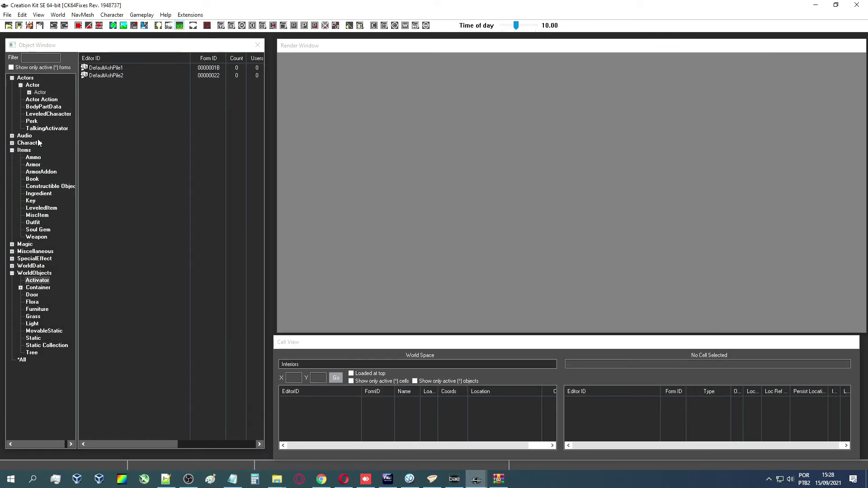
Load the Skyrim.esm and Update.esm master files from the plugin data list.
{"action": "left_click", "coordinate": [9, 25]}
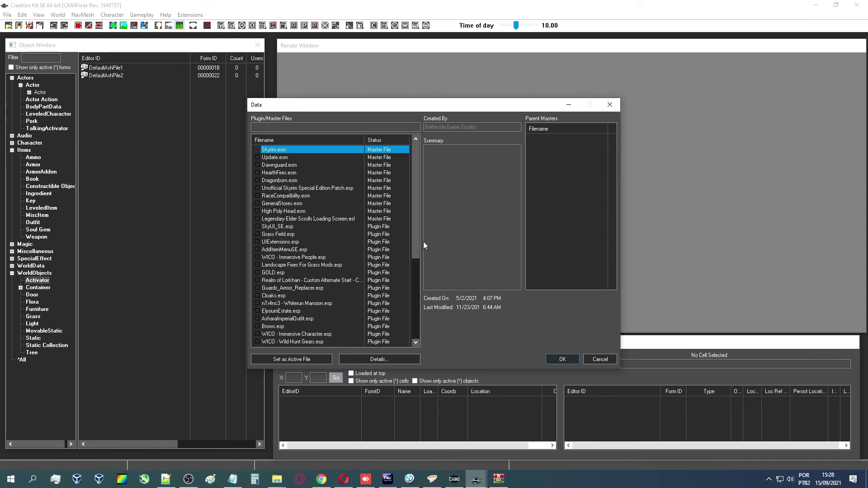
{"action": "double_click", "coordinate": [257, 151]}
{"action": "left_click", "coordinate": [258, 155]}
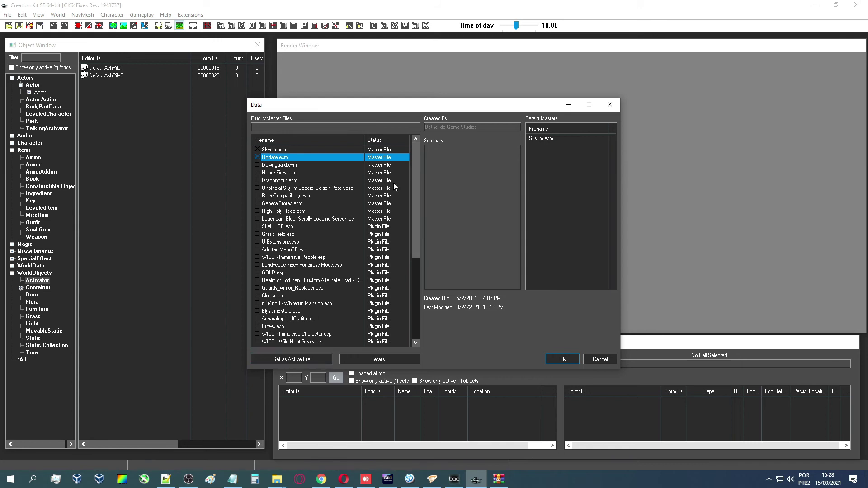
{"action": "double_click", "coordinate": [259, 148]}
{"action": "double_click", "coordinate": [257, 156]}
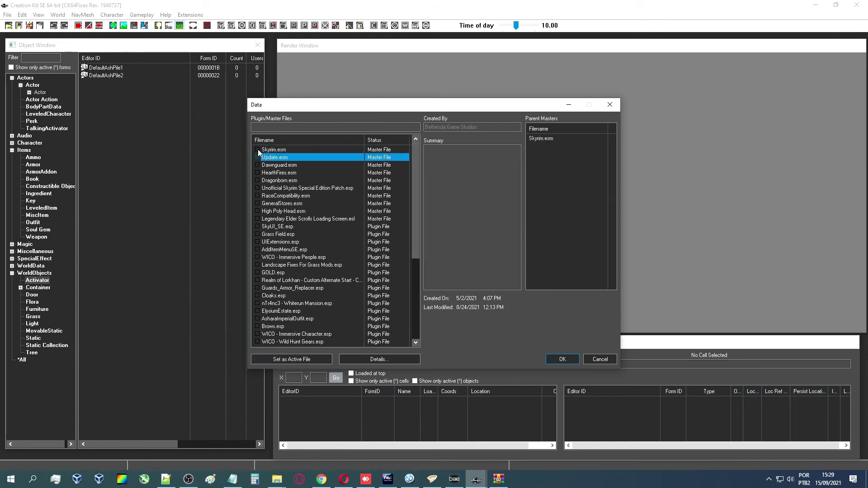
{"action": "double_click", "coordinate": [257, 150]}
{"action": "double_click", "coordinate": [393, 159]}
{"action": "left_click", "coordinate": [393, 152]}
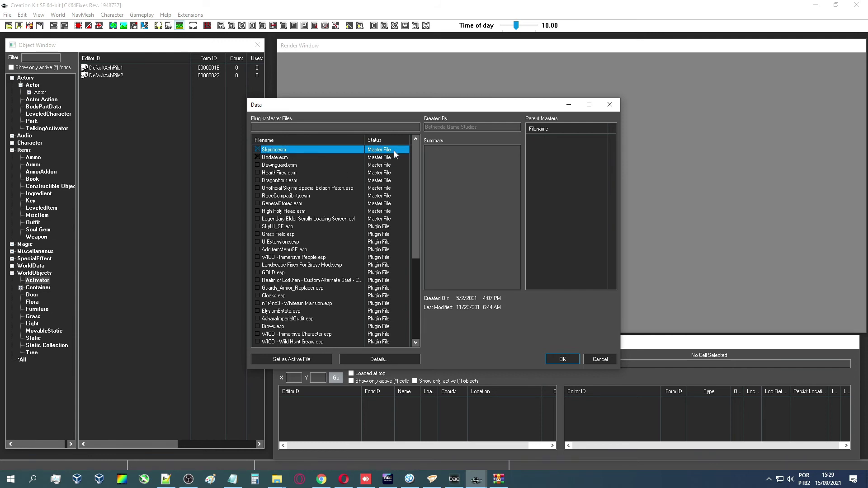
{"action": "left_click", "coordinate": [566, 359]}
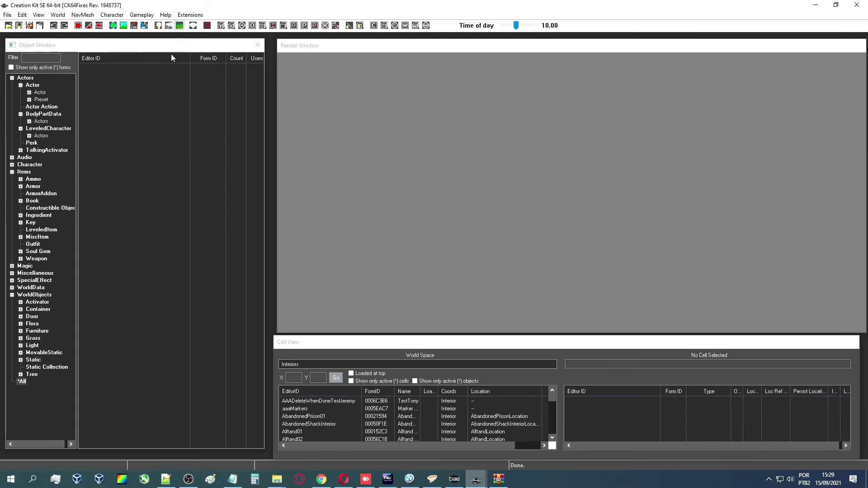
Save a new plugin named meuprimeiromod in the game's Data folder.
{"action": "left_click", "coordinate": [18, 26]}
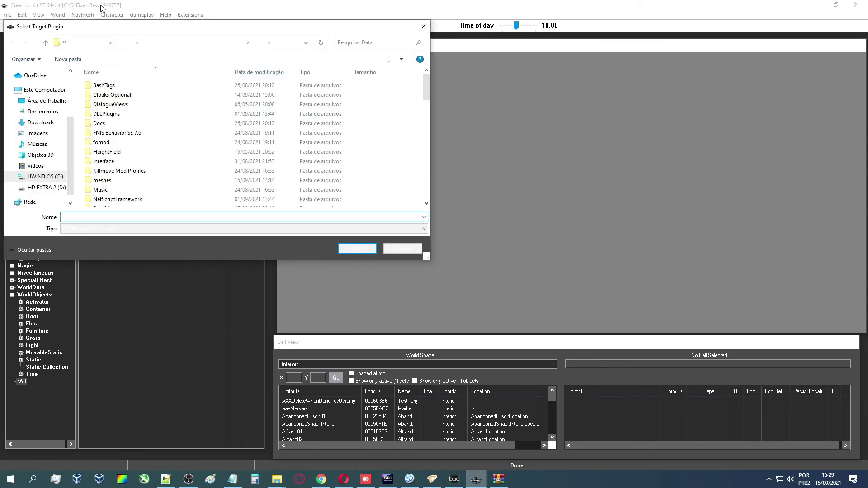
{"action": "left_click", "coordinate": [293, 43]}
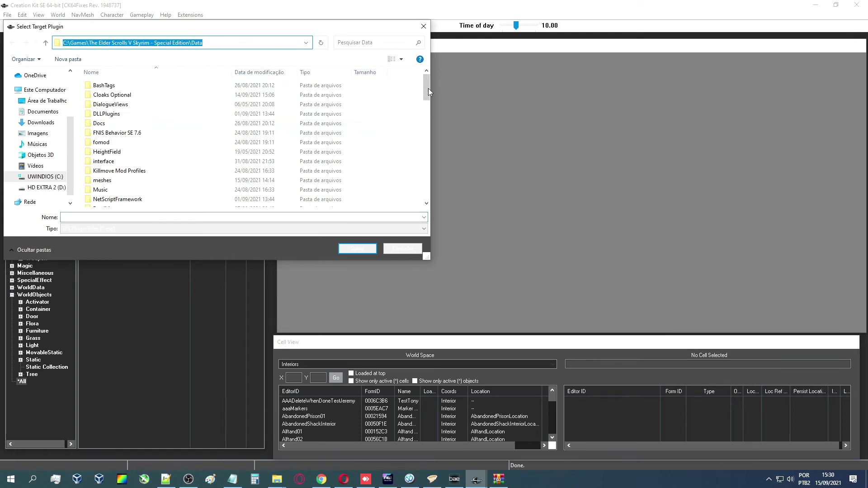
{"action": "left_click_drag", "start_coordinate": [424, 93], "coordinate": [425, 174]}
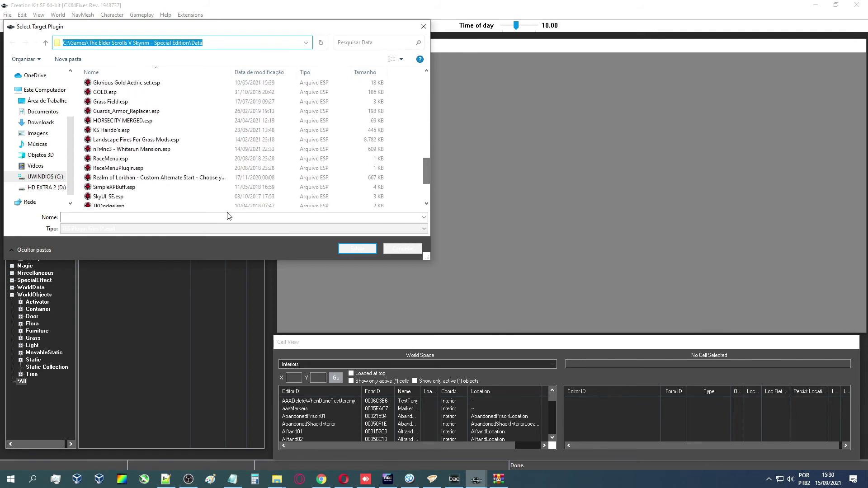
{"action": "left_click", "coordinate": [185, 217]}
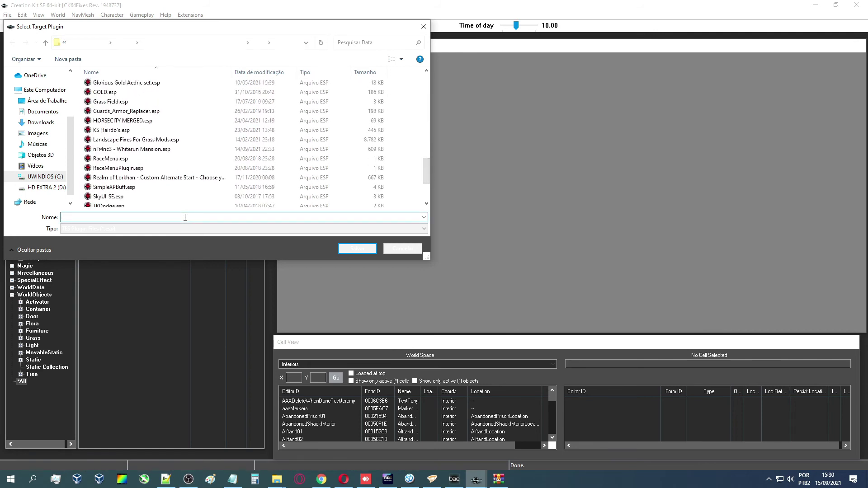
{"action": "type", "text": "meuprimeiromod"}
{"action": "left_click", "coordinate": [371, 250]}
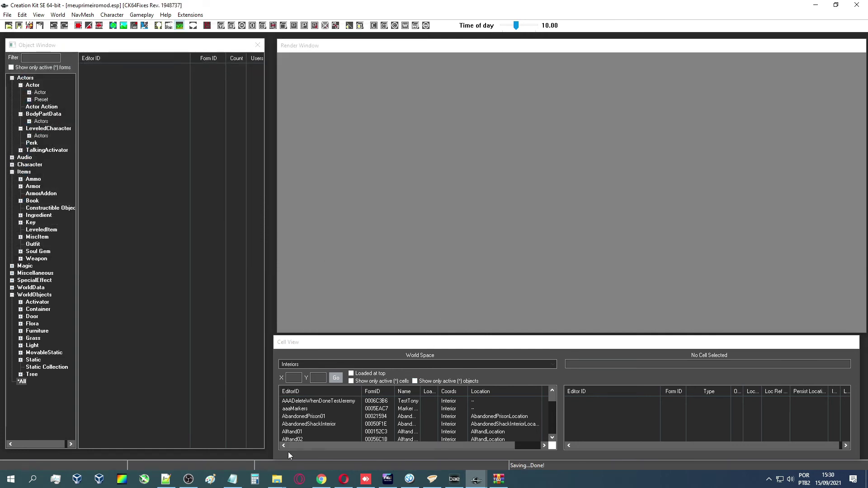
Close Creation Kit and the CK64Fixes archive window, leaving the Skyrim Special Edition folder open.
{"action": "mouse_move", "coordinate": [277, 480]}
{"action": "left_click", "coordinate": [857, 6]}
{"action": "right_click", "coordinate": [731, 91]}
{"action": "left_click", "coordinate": [750, 118]}
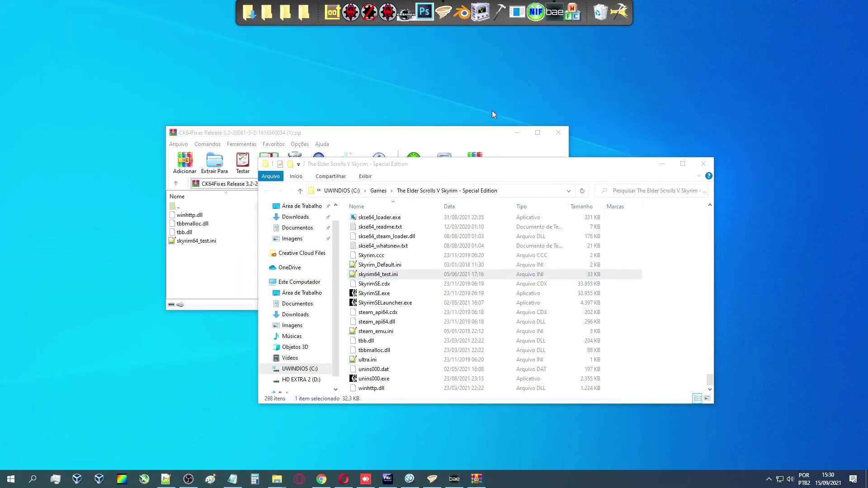
{"action": "left_click", "coordinate": [558, 133]}
Open the Data folder in the Skyrim Special Edition directory and sort its files by modification date, newest first.
{"action": "scroll", "coordinate": [691, 338], "scroll_direction": "up", "scroll_amount": 5}
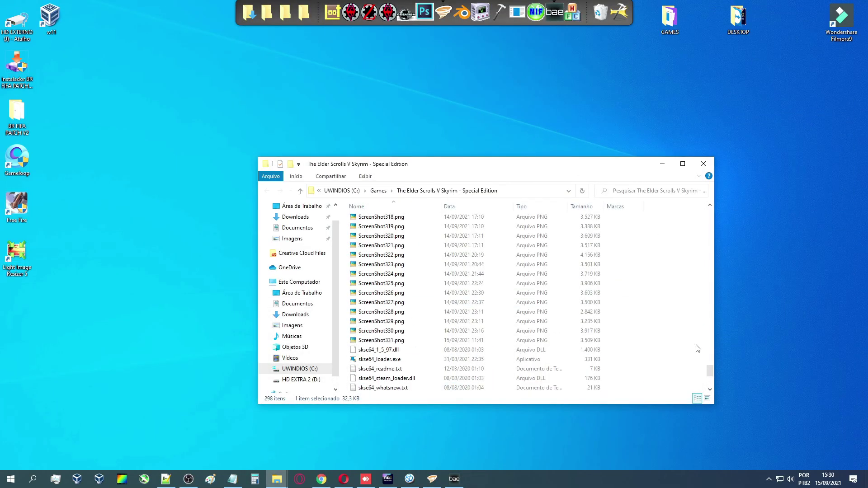
{"action": "left_click_drag", "start_coordinate": [711, 368], "coordinate": [729, 205]}
{"action": "double_click", "coordinate": [374, 231]}
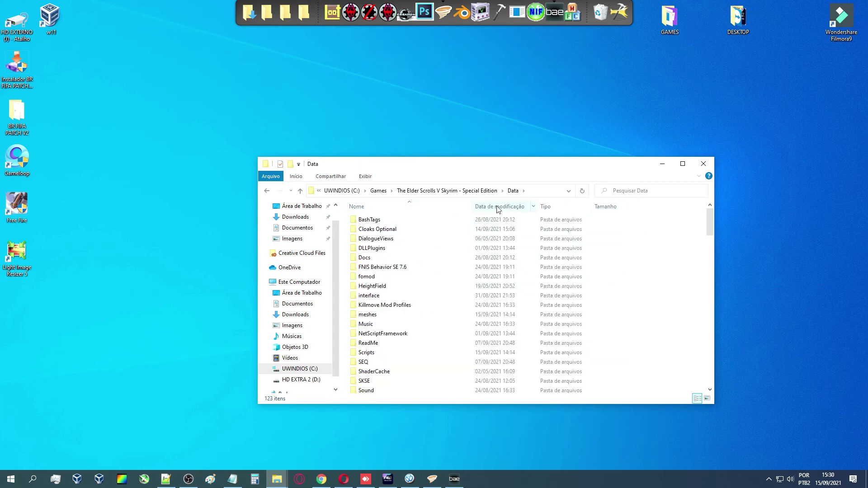
{"action": "right_click", "coordinate": [655, 263]}
{"action": "mouse_move", "coordinate": [666, 270]}
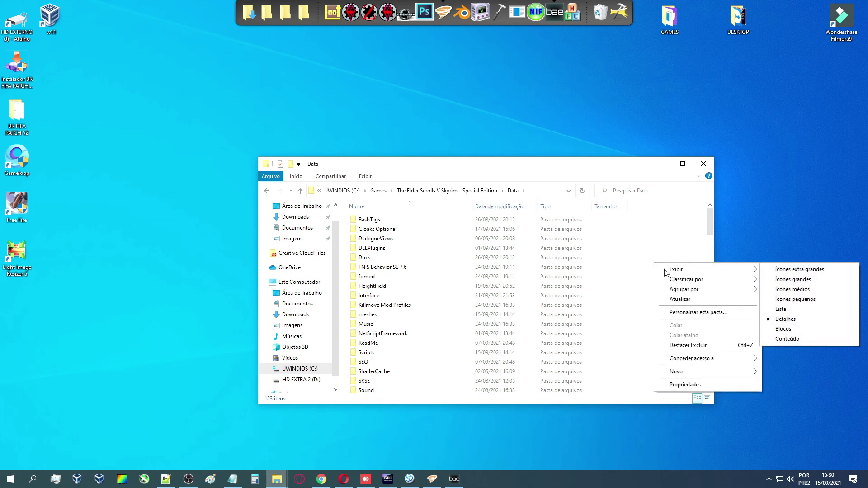
{"action": "left_click", "coordinate": [674, 228]}
{"action": "left_click", "coordinate": [495, 208]}
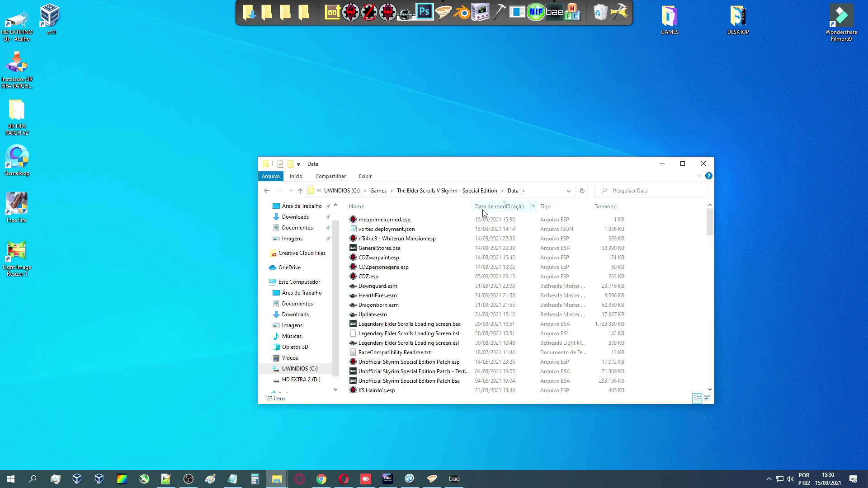
Compress meuprimeiromod.esp into a ZIP archive named meuprimeiromod.zip.
{"action": "left_click", "coordinate": [389, 220]}
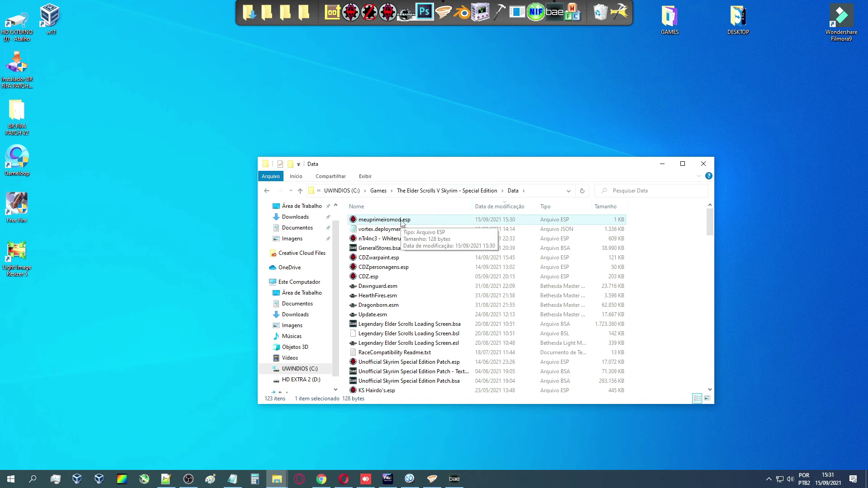
{"action": "right_click", "coordinate": [430, 223]}
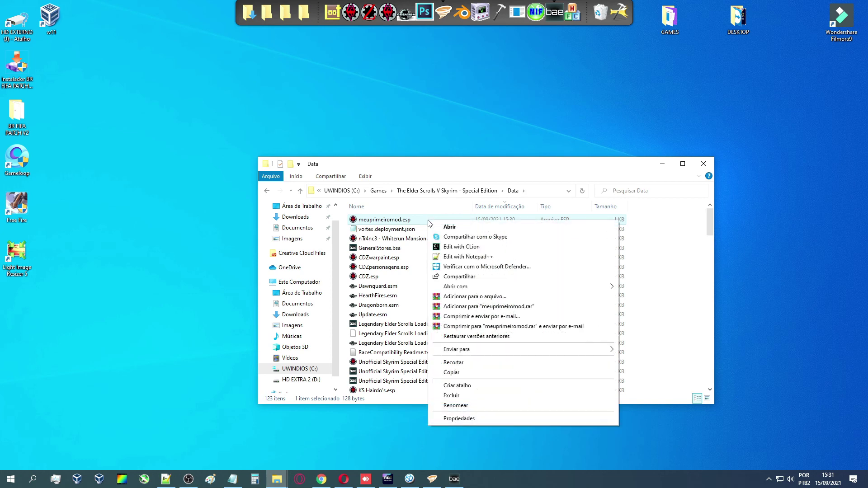
{"action": "left_click", "coordinate": [492, 297]}
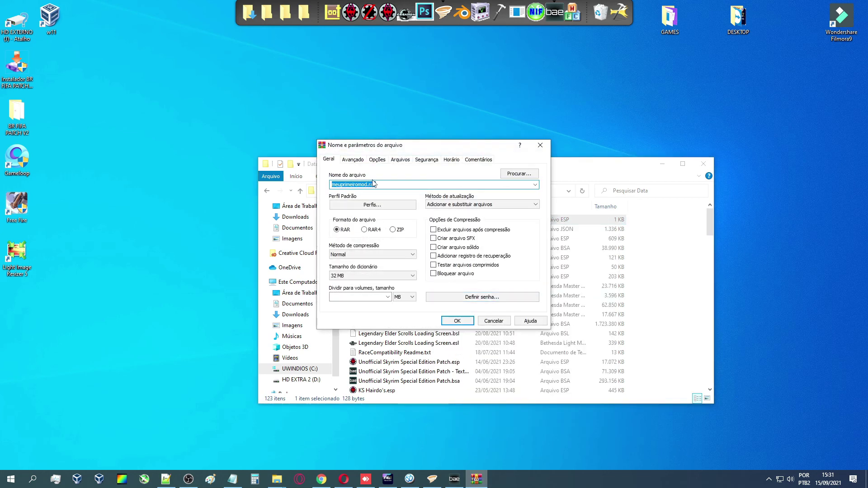
{"action": "left_click", "coordinate": [400, 231]}
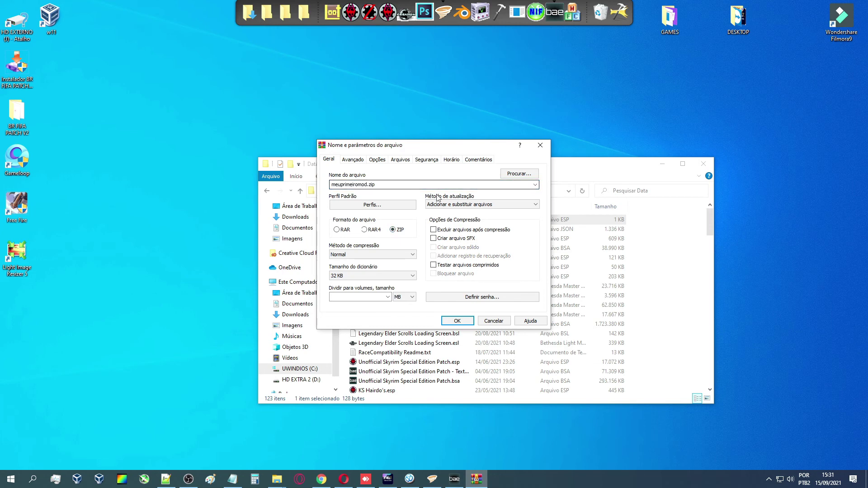
{"action": "left_click", "coordinate": [458, 322]}
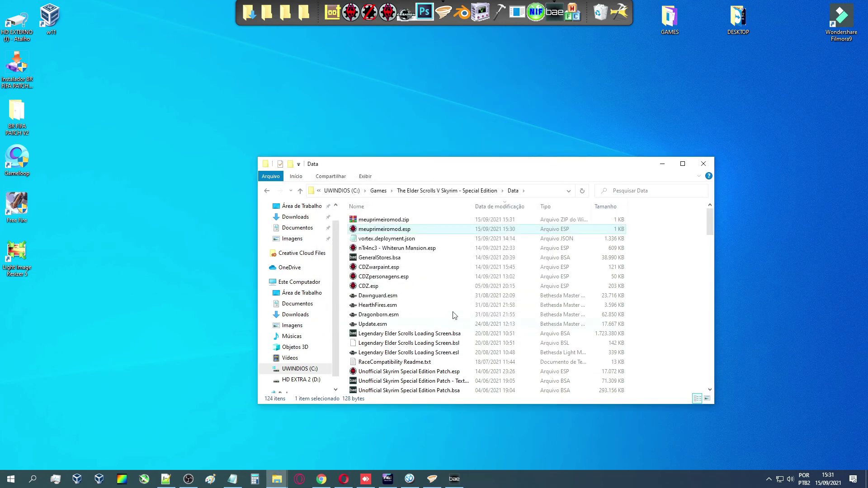
Delete meuprimeiromod.esp from the Data folder, keeping the zipped copy.
{"action": "left_click", "coordinate": [418, 223]}
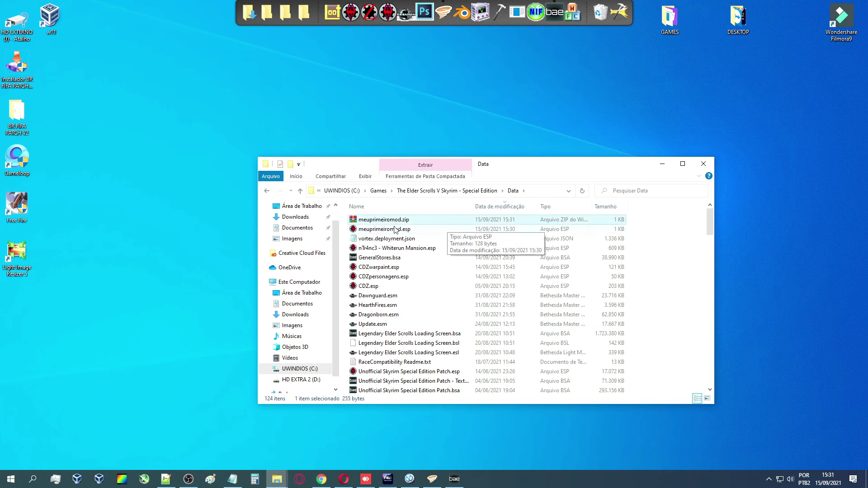
{"action": "left_click", "coordinate": [414, 230]}
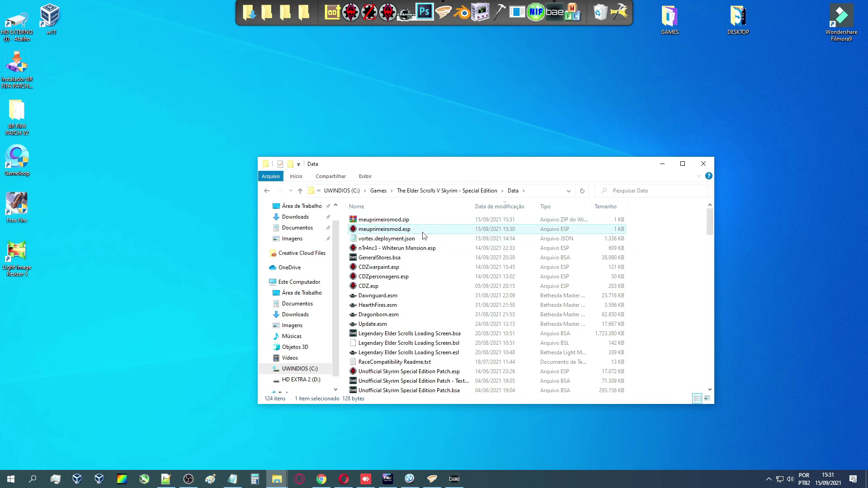
{"action": "key", "text": "Delete"}
{"action": "right_click", "coordinate": [511, 112]}
{"action": "left_click", "coordinate": [546, 140]}
{"action": "left_click_drag", "start_coordinate": [552, 168], "coordinate": [527, 162]}
Switch to Vortex's Downloads page, then bring the Data folder window in front of it and select meuprimeiromod.zip.
{"action": "left_click", "coordinate": [433, 479]}
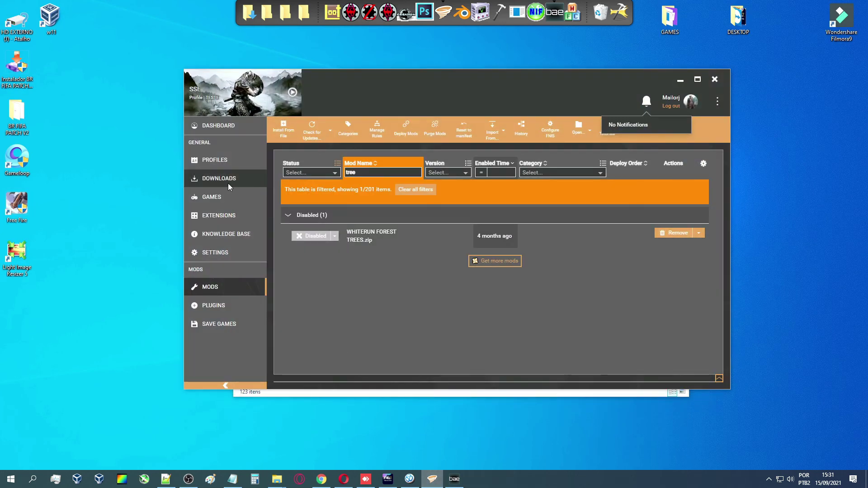
{"action": "left_click", "coordinate": [228, 183]}
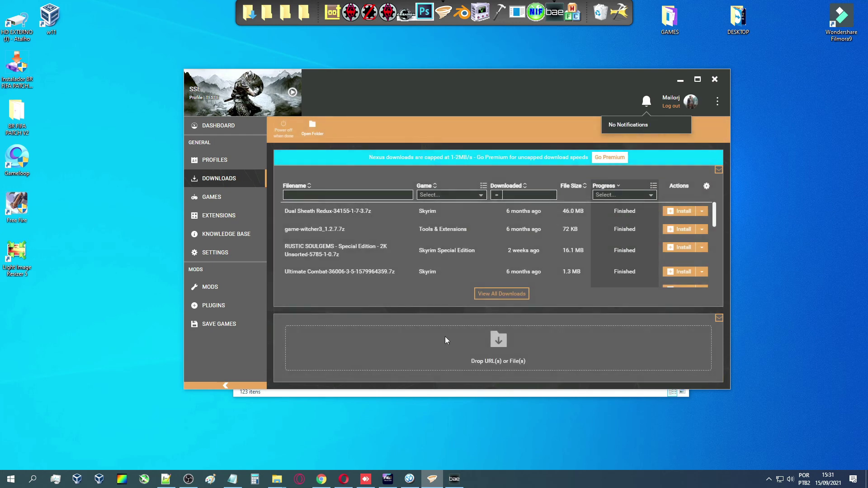
{"action": "left_click", "coordinate": [498, 393]}
{"action": "left_click_drag", "start_coordinate": [514, 169], "coordinate": [370, 115]}
{"action": "left_click_drag", "start_coordinate": [229, 160], "coordinate": [285, 164]}
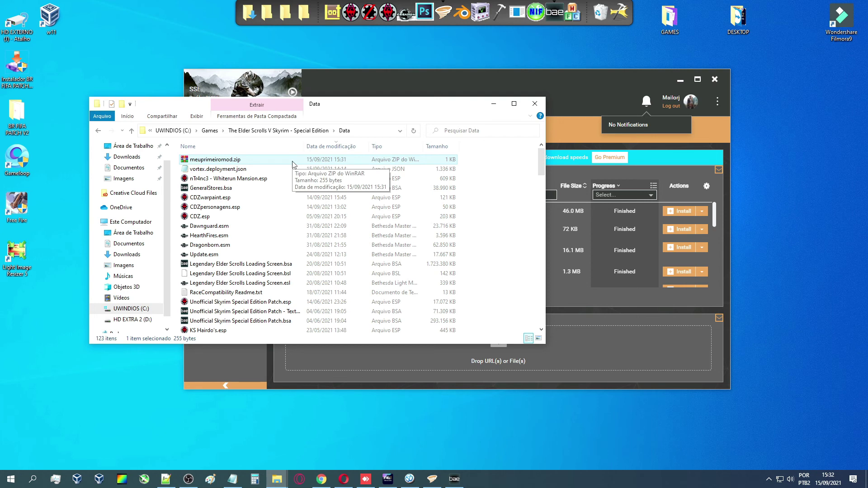
Create a new folder on the desktop and name it meuprimeiromod.
{"action": "right_click", "coordinate": [71, 259]}
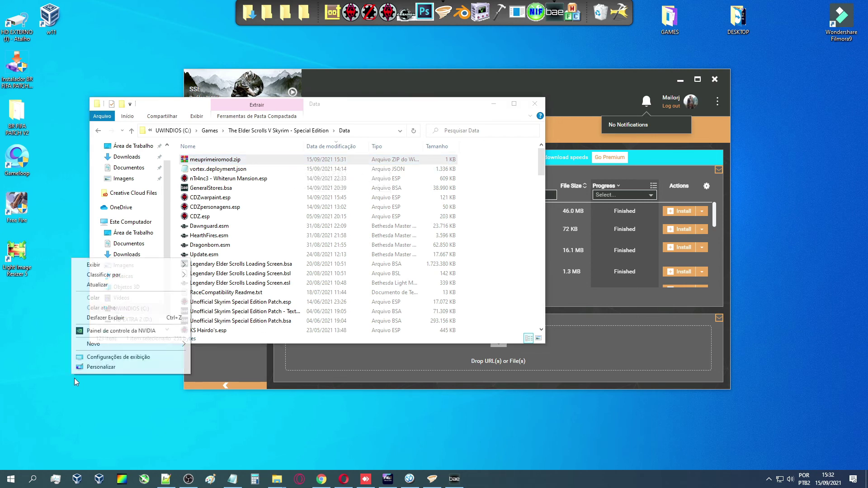
{"action": "mouse_move", "coordinate": [127, 346]}
{"action": "left_click", "coordinate": [209, 347]}
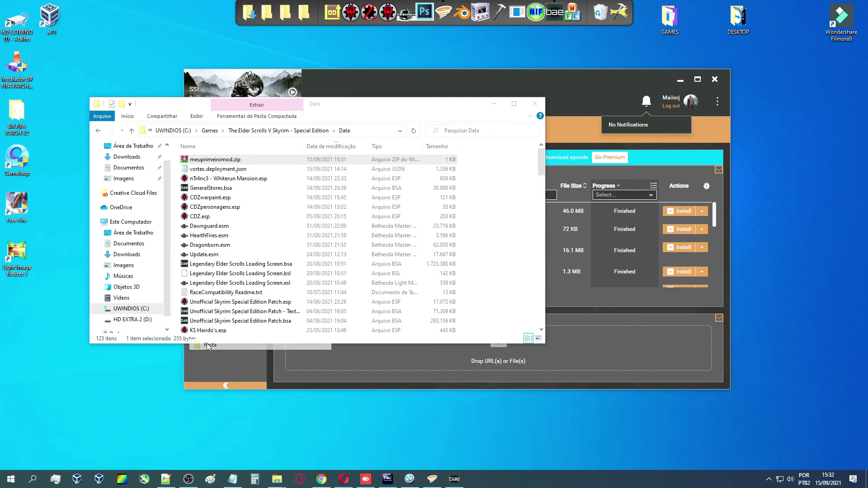
{"action": "type", "text": "Data"}
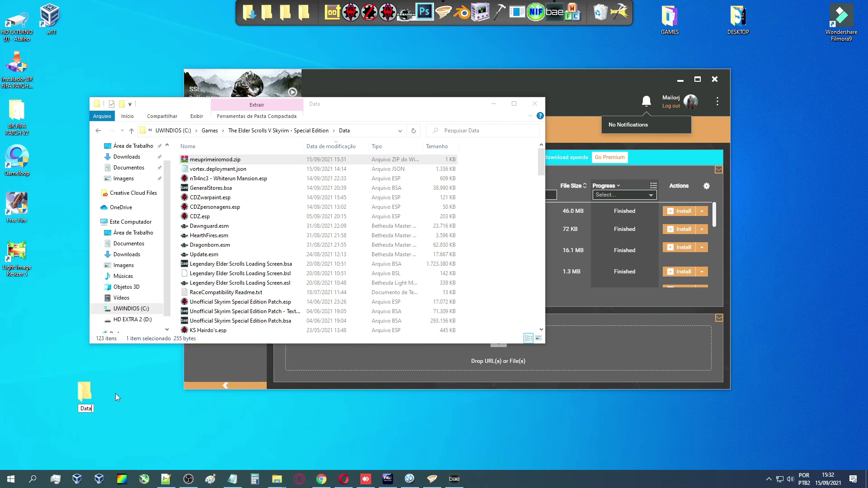
{"action": "key", "text": "Return"}
{"action": "left_click", "coordinate": [524, 324]}
{"action": "type", "text": "meu"}
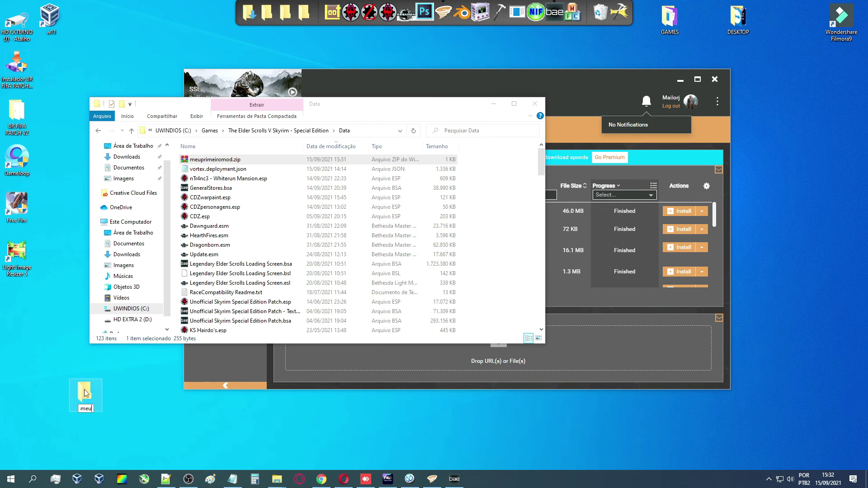
{"action": "type", "text": "primeiromod"}
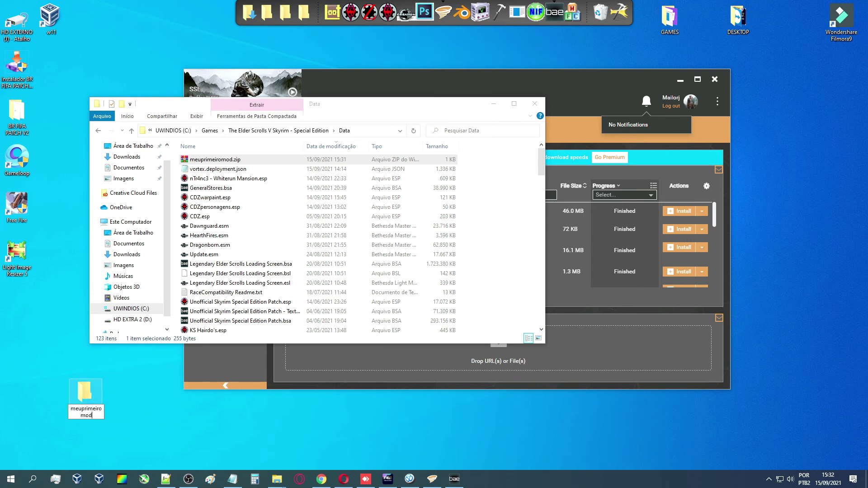
{"action": "key", "text": "Return"}
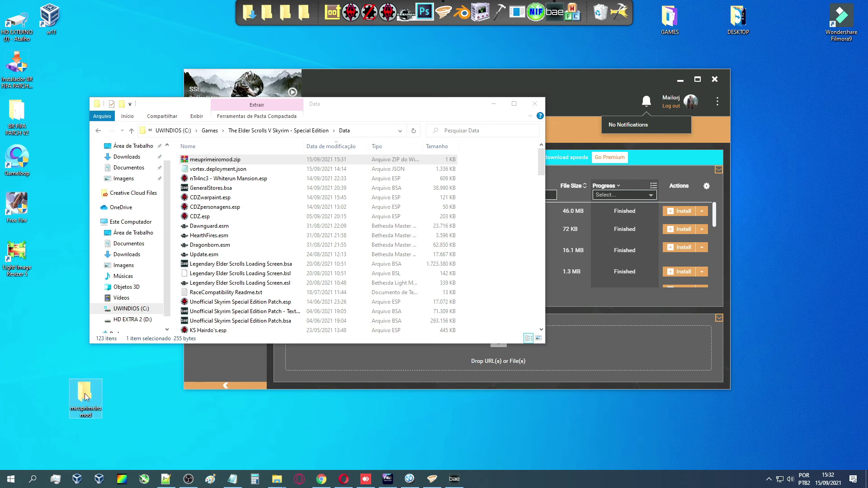
Open the desktop meuprimeiromod folder and move meuprimeiromod.zip into it from the game's Data folder.
{"action": "key", "text": "Return"}
{"action": "left_click", "coordinate": [367, 107]}
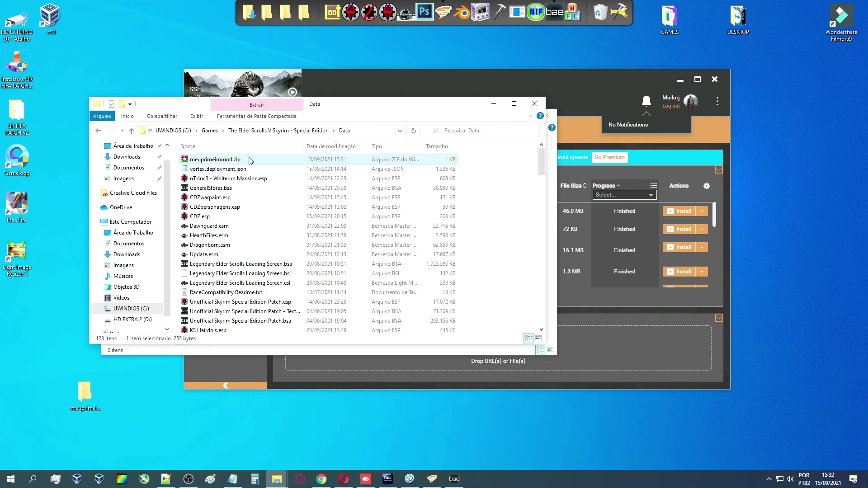
{"action": "left_click_drag", "start_coordinate": [369, 113], "coordinate": [656, 105]}
{"action": "left_click_drag", "start_coordinate": [475, 150], "coordinate": [305, 211]}
Extract meuprimeiromod.zip directly into the meuprimeiromod folder.
{"action": "right_click", "coordinate": [253, 176]}
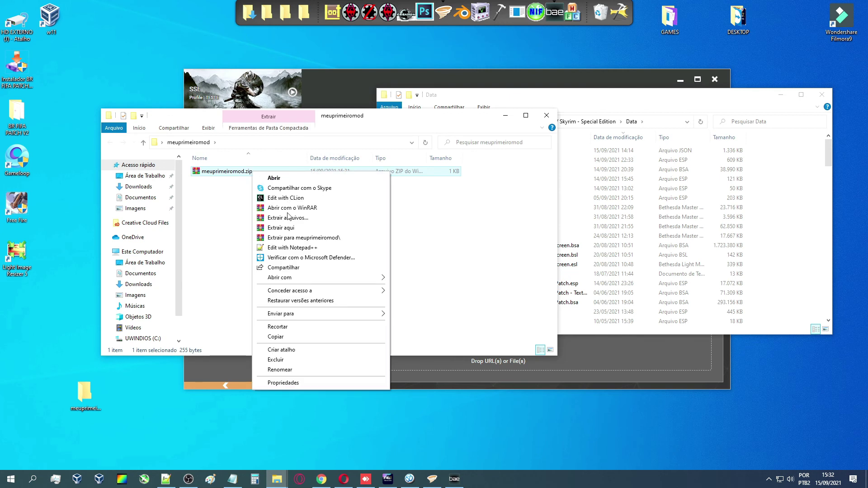
{"action": "left_click", "coordinate": [289, 231]}
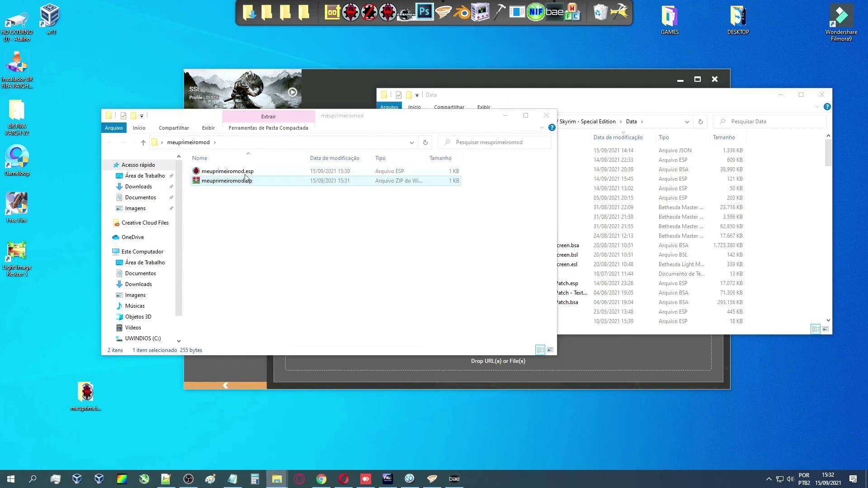
Create a Data subfolder inside meuprimeiromod and move meuprimeiromod.esp into it.
{"action": "left_click", "coordinate": [267, 197]}
{"action": "key", "text": "ctrl+shift+n"}
{"action": "type", "text": "Data"}
{"action": "key", "text": "Return"}
{"action": "mouse_move", "coordinate": [238, 182]}
{"action": "left_mouse_down"}
{"action": "mouse_move", "coordinate": [250, 185]}
{"action": "mouse_move", "coordinate": [244, 172]}
{"action": "left_mouse_up"}
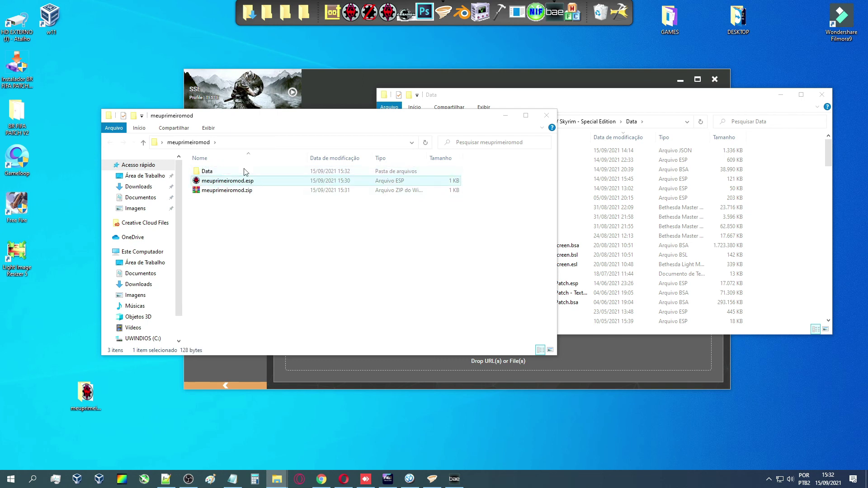
Delete the old meuprimeiromod.zip from the meuprimeiromod folder.
{"action": "left_click", "coordinate": [254, 183]}
{"action": "key", "text": "F2"}
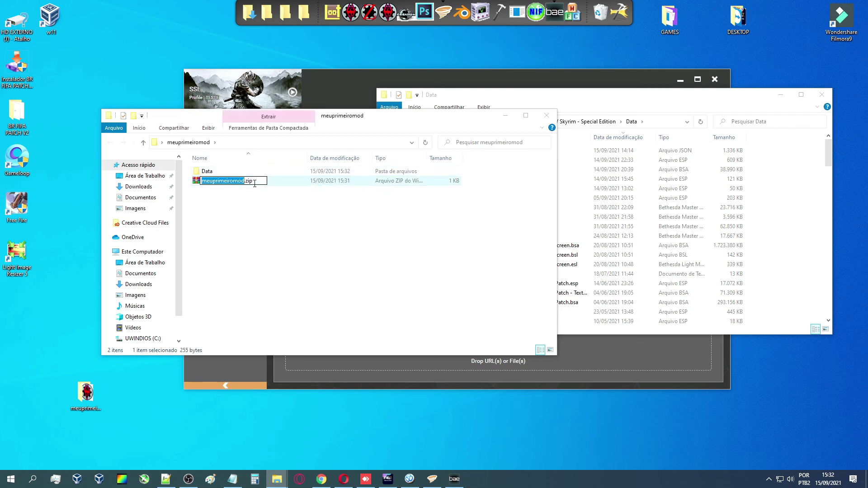
{"action": "key", "text": "Escape"}
{"action": "key", "text": "Delete"}
Compress the Data subfolder into a ZIP-format archive named meuprimeiromod.
{"action": "right_click", "coordinate": [268, 173]}
{"action": "left_click", "coordinate": [322, 283]}
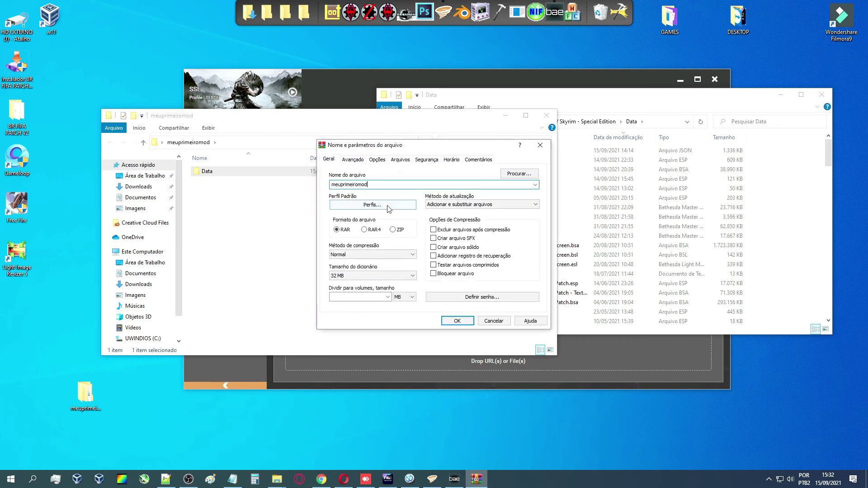
{"action": "left_click", "coordinate": [392, 230]}
{"action": "left_click", "coordinate": [445, 322]}
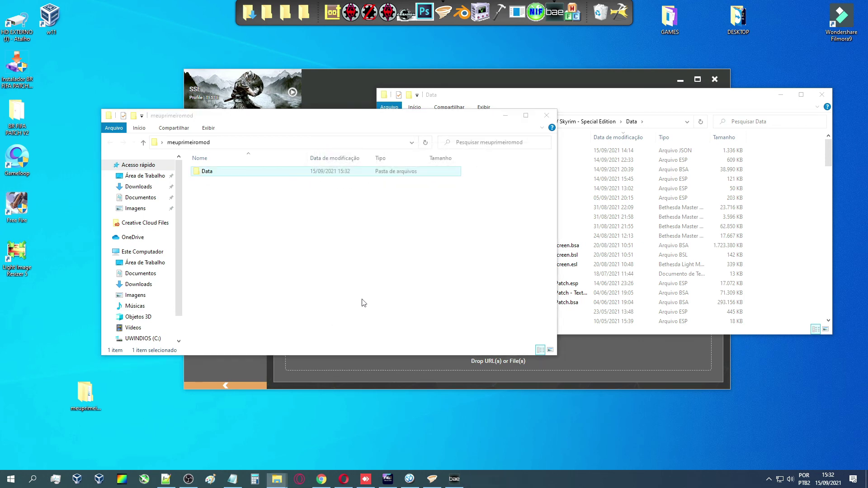
Examine the folder structure inside the new meuprimeiromod.zip, including the contents of its Data folder, and close the archive.
{"action": "double_click", "coordinate": [235, 181]}
{"action": "double_click", "coordinate": [192, 216]}
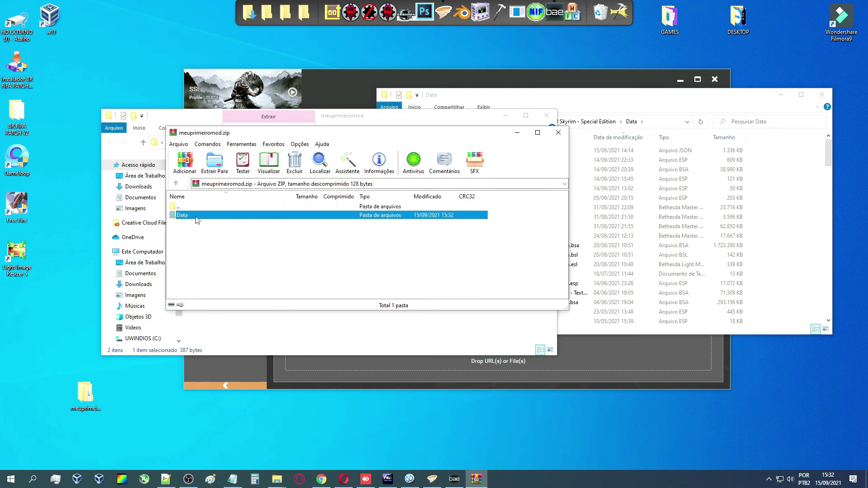
{"action": "left_click", "coordinate": [176, 184]}
{"action": "left_click", "coordinate": [176, 183]}
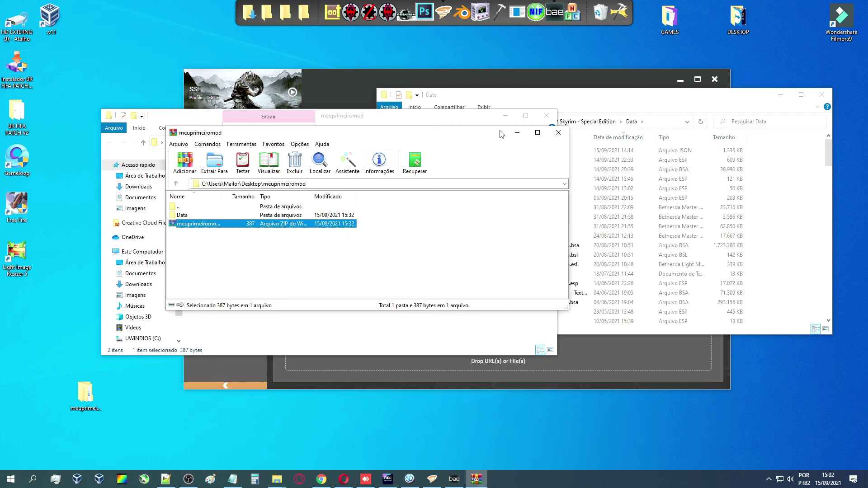
{"action": "left_click", "coordinate": [559, 132]}
{"action": "double_click", "coordinate": [240, 183]}
{"action": "double_click", "coordinate": [182, 215]}
{"action": "left_click", "coordinate": [225, 216]}
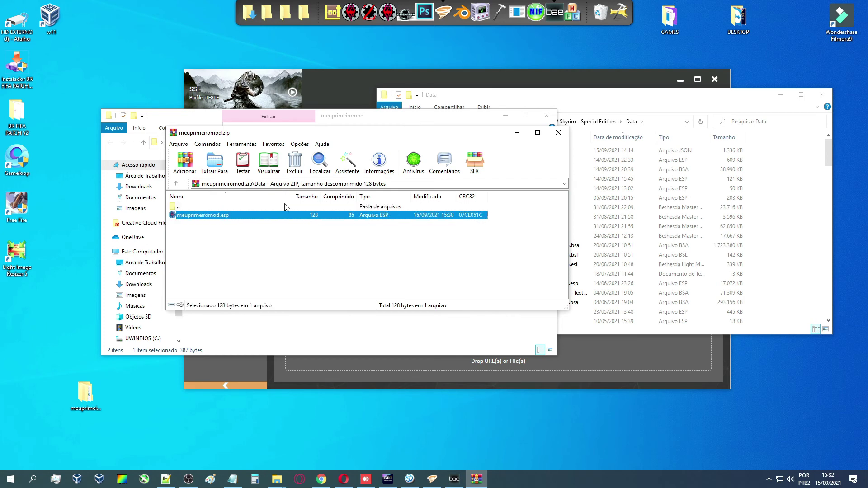
{"action": "left_click", "coordinate": [558, 132]}
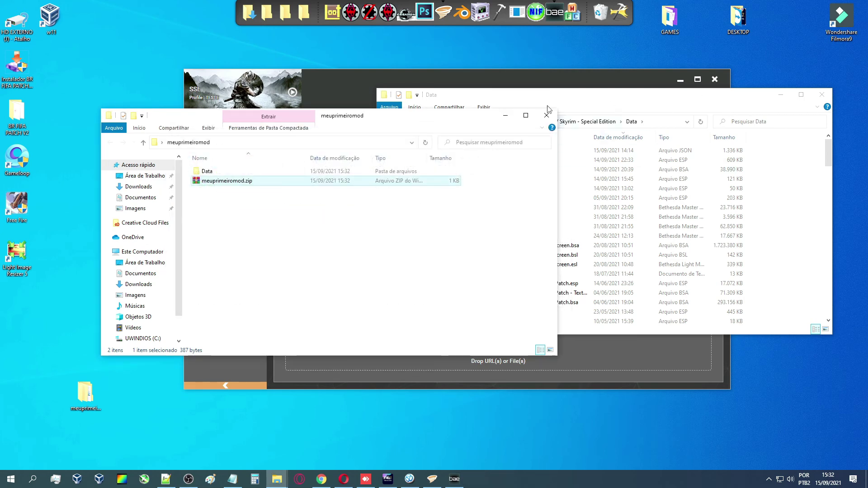
Import the new meuprimeiromod.zip into Vortex's downloads and install the mod.
{"action": "left_click_drag", "start_coordinate": [245, 177], "coordinate": [593, 355]}
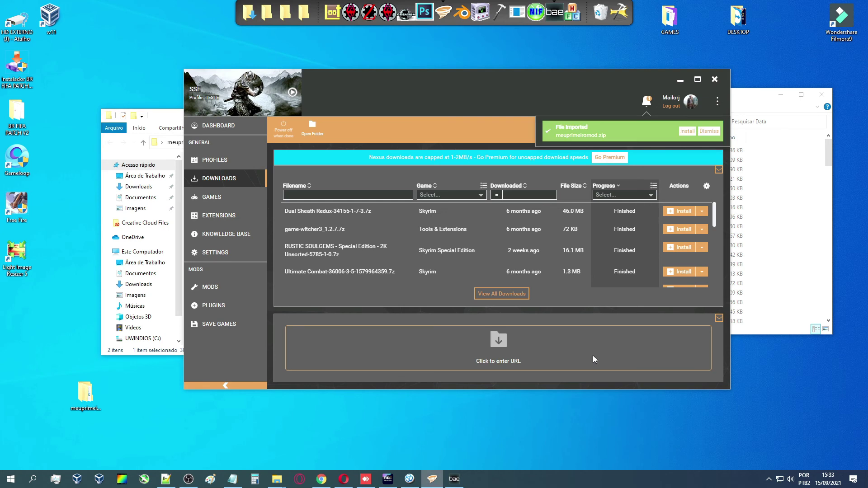
{"action": "left_click", "coordinate": [687, 131]}
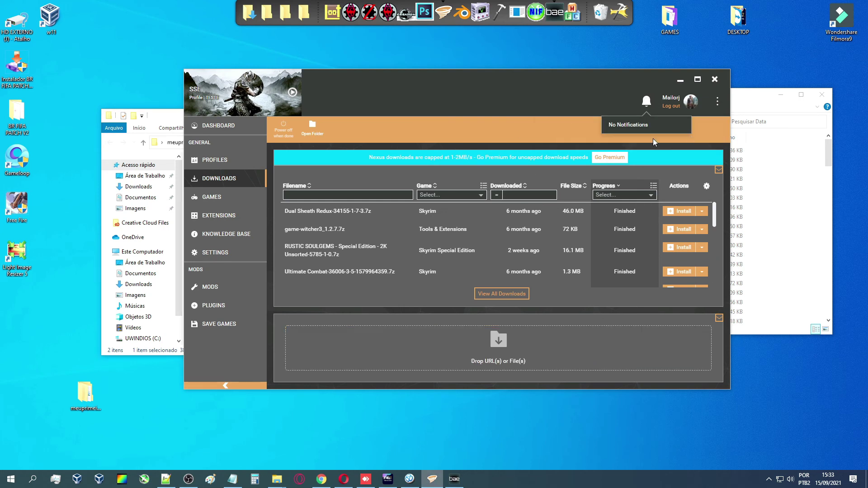
Show Vortex's installed mods and filter the list by the mod name "meup".
{"action": "left_click", "coordinate": [227, 287]}
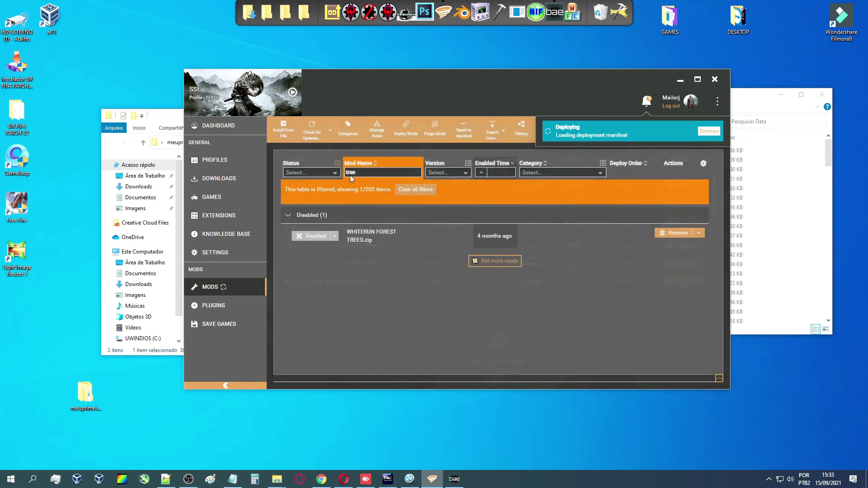
{"action": "double_click", "coordinate": [404, 170]}
{"action": "type", "text": "meup"}
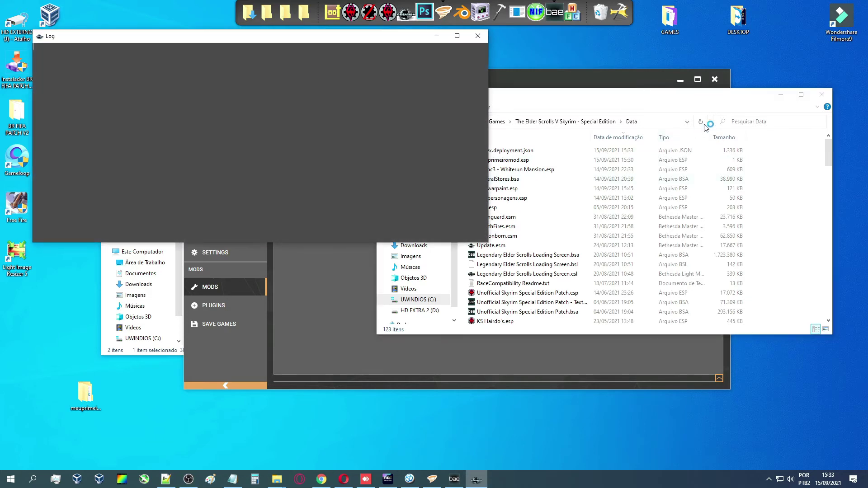
Switch to Creation Kit and load meuprimeiromod.esp as the active file, finding it in the plugin list with "meu".
{"action": "left_click", "coordinate": [512, 161]}
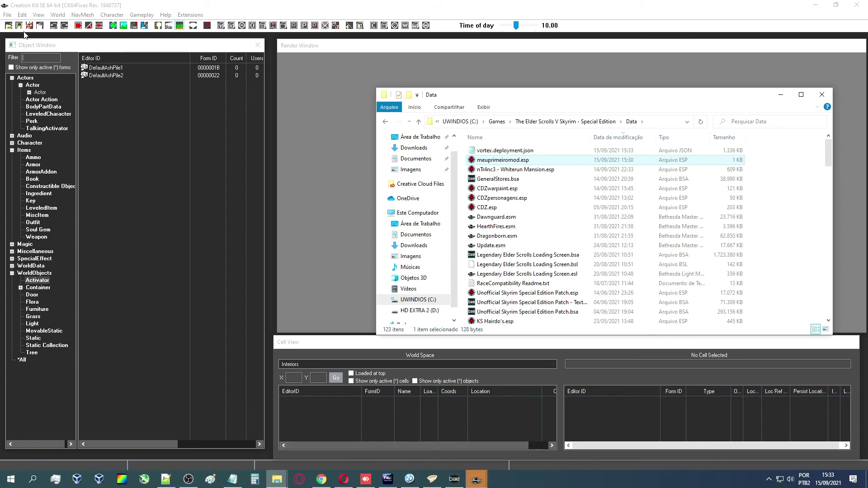
{"action": "left_click", "coordinate": [9, 26]}
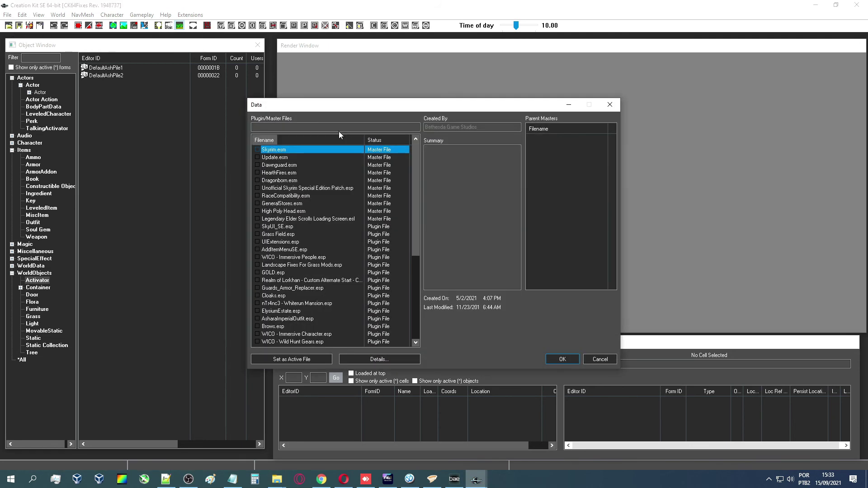
{"action": "left_click", "coordinate": [316, 128]}
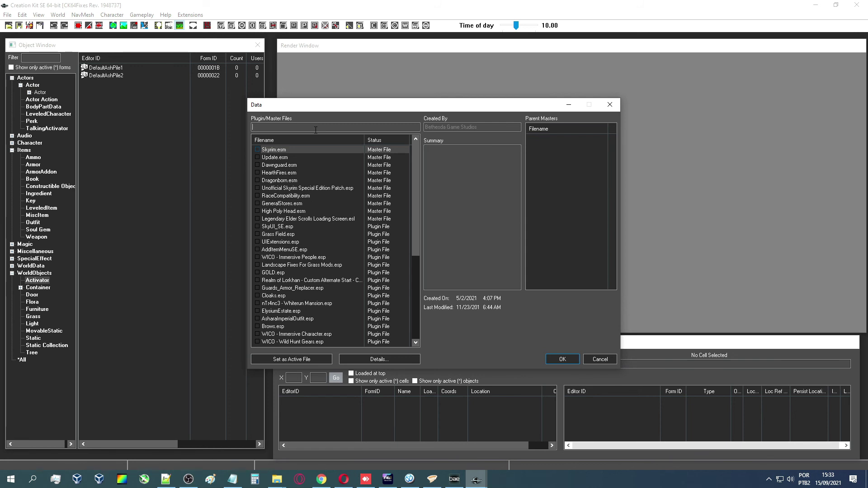
{"action": "type", "text": "meu"}
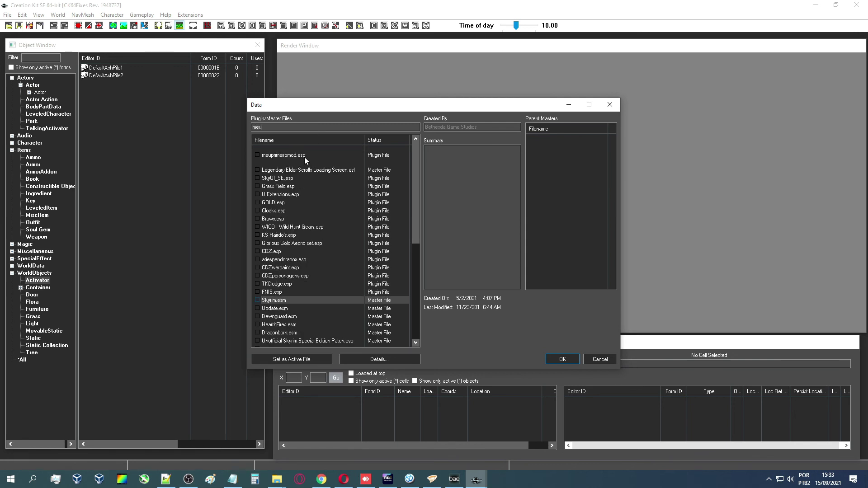
{"action": "left_click", "coordinate": [304, 155]}
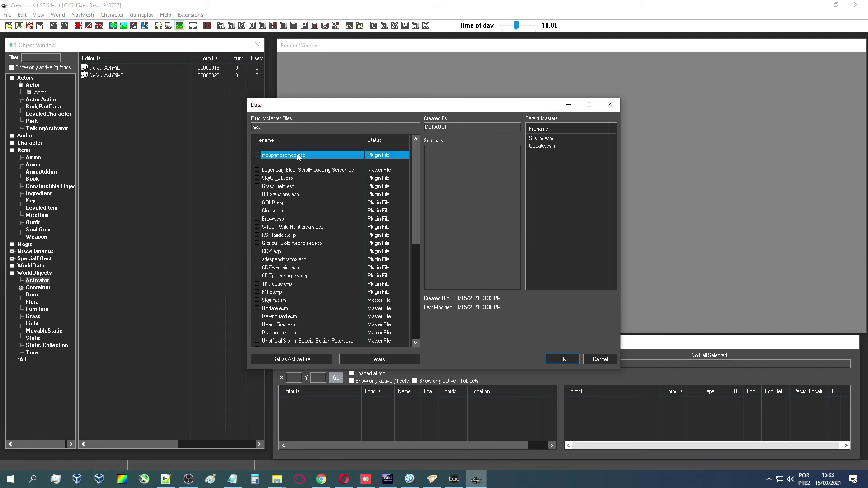
{"action": "left_click", "coordinate": [292, 360]}
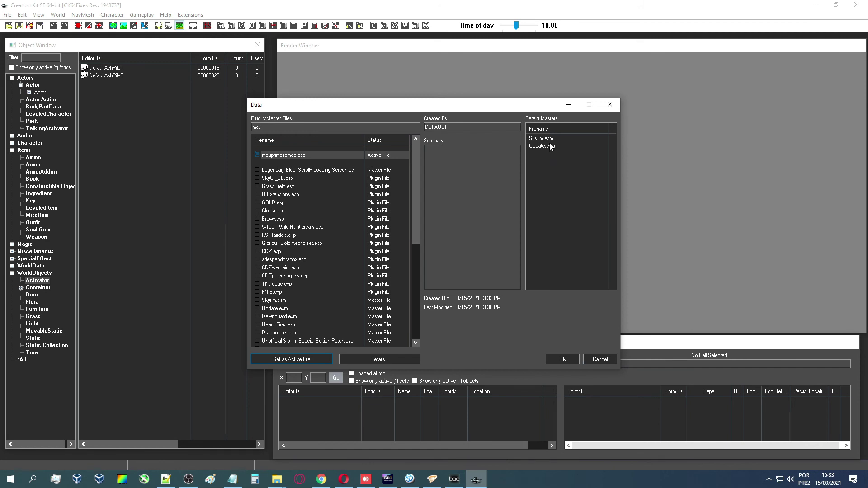
{"action": "left_click", "coordinate": [563, 360]}
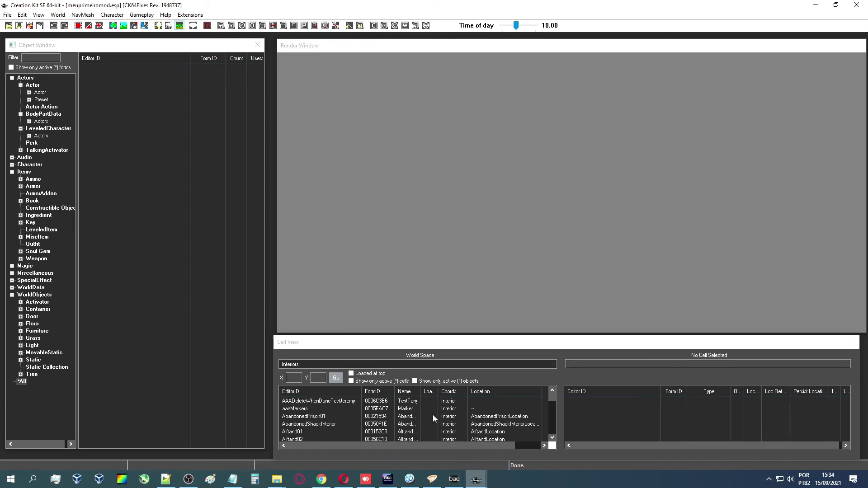
{"action": "left_click", "coordinate": [191, 482]}
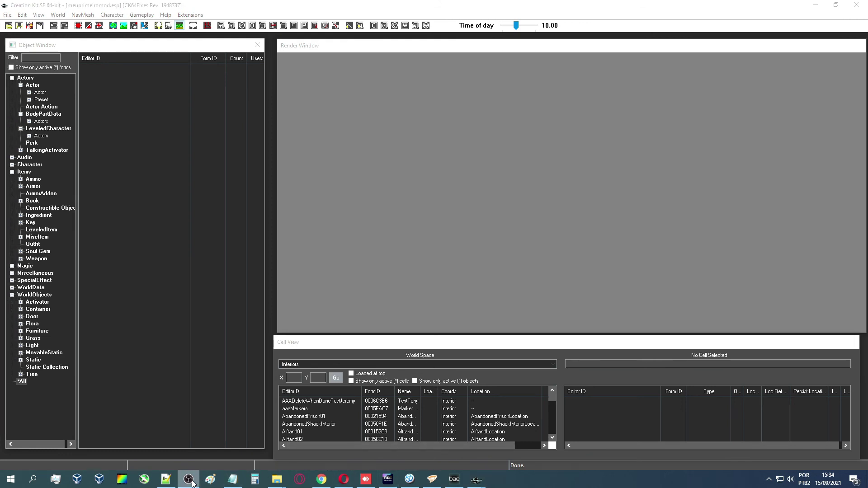
{"action": "left_click", "coordinate": [113, 7]}
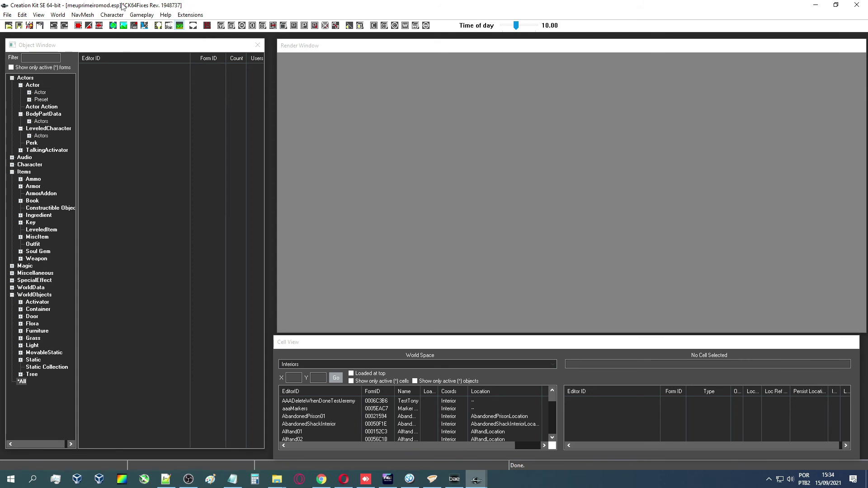
{"action": "left_click", "coordinate": [320, 47]}
{"action": "left_click", "coordinate": [158, 48]}
{"action": "left_click", "coordinate": [80, 12]}
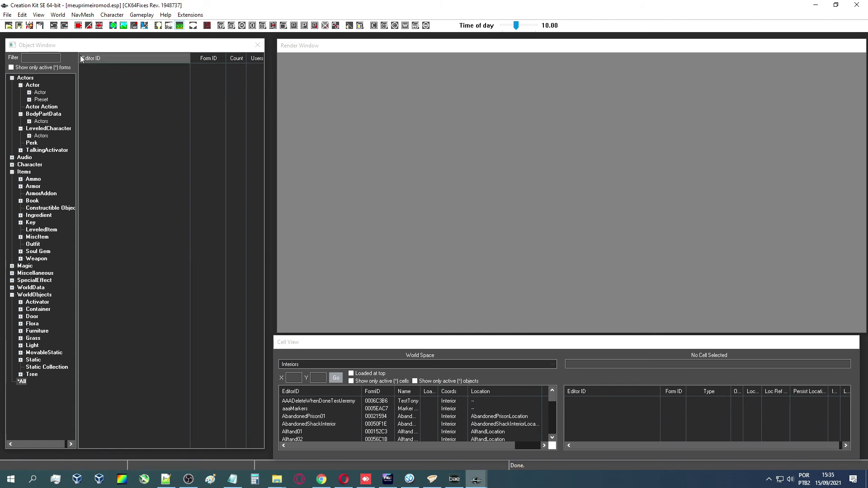
{"action": "left_click", "coordinate": [47, 57]}
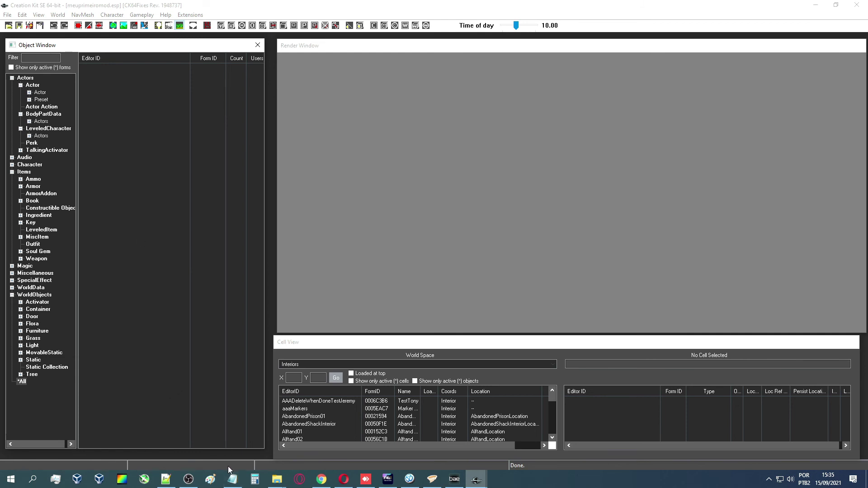
{"action": "mouse_move", "coordinate": [233, 484]}
{"action": "left_click", "coordinate": [189, 479]}
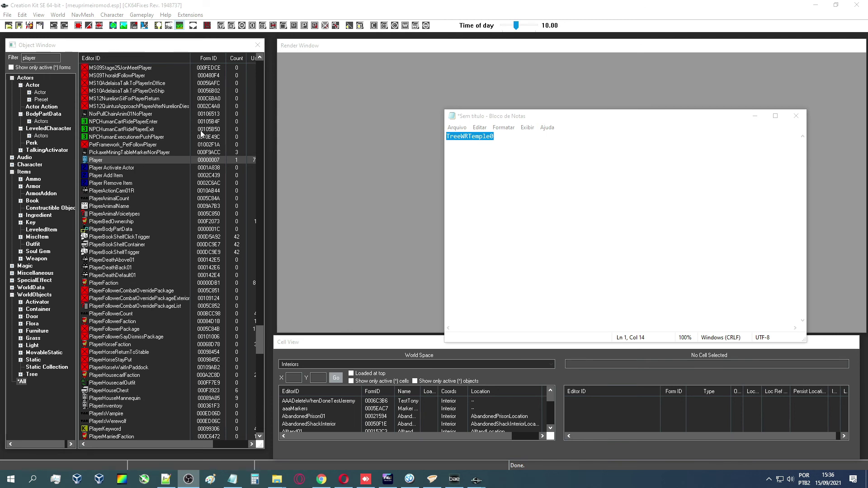
Filter the full object list by "TreeWRTemple0".
{"action": "key", "text": "alt+Tab"}
{"action": "key", "text": "alt+Tab"}
{"action": "type", "text": "TreeWRTemple0"}
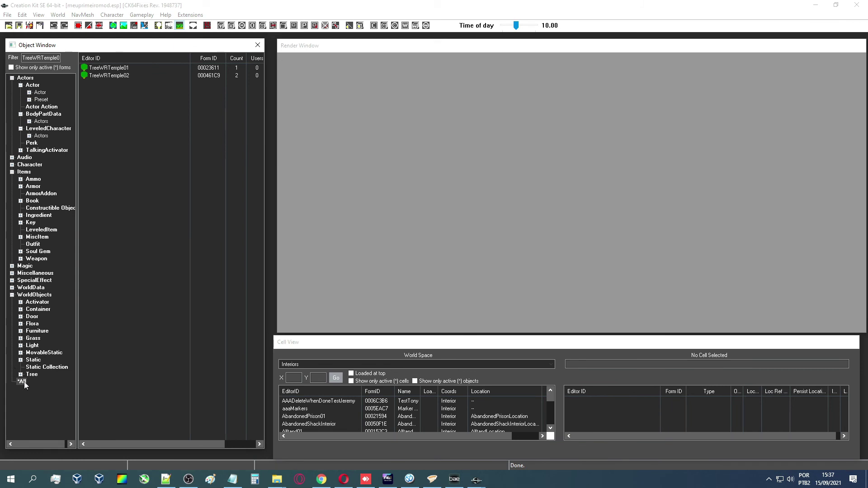
Preview the TreeWRTemple01 tree model, move the preview window beside the object list, and preview TreeWRTemple02.
{"action": "right_click", "coordinate": [150, 67]}
{"action": "left_click", "coordinate": [199, 114]}
{"action": "left_click_drag", "start_coordinate": [476, 99], "coordinate": [330, 135]}
{"action": "left_click", "coordinate": [119, 75]}
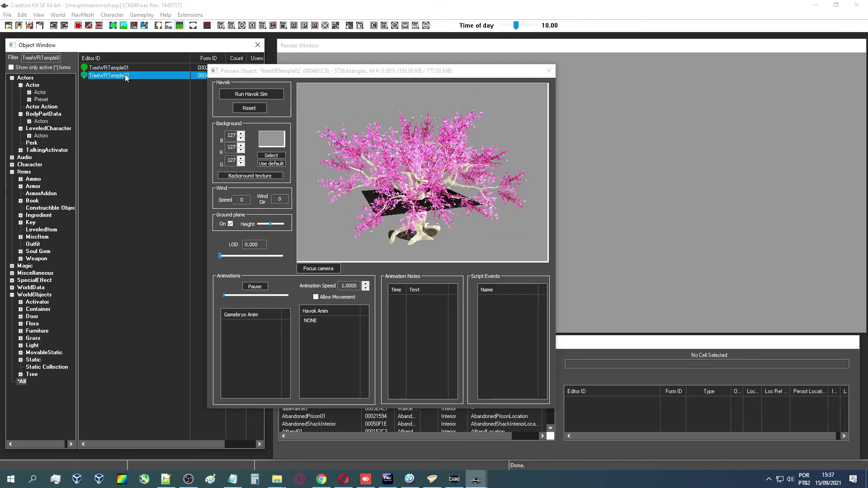
Inspect the TreeWRTemple02 preview at closer range, close it and open that tree's properties.
{"action": "left_click_drag", "start_coordinate": [338, 173], "coordinate": [381, 192]}
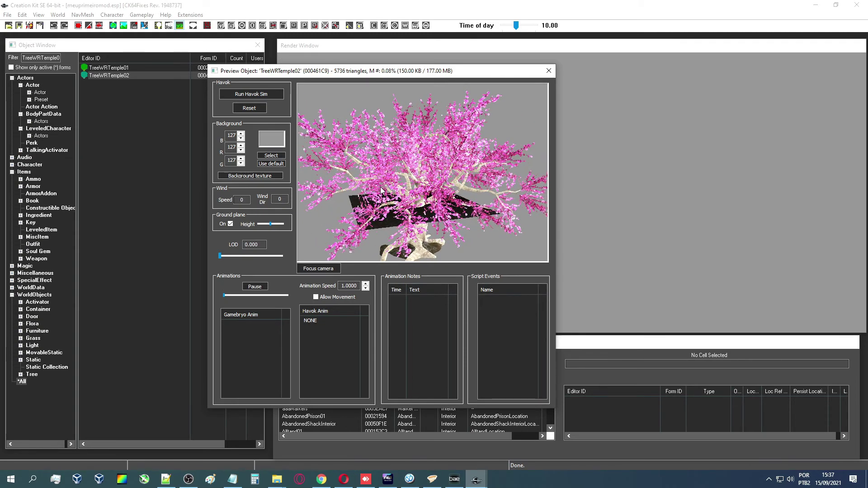
{"action": "left_click", "coordinate": [549, 71]}
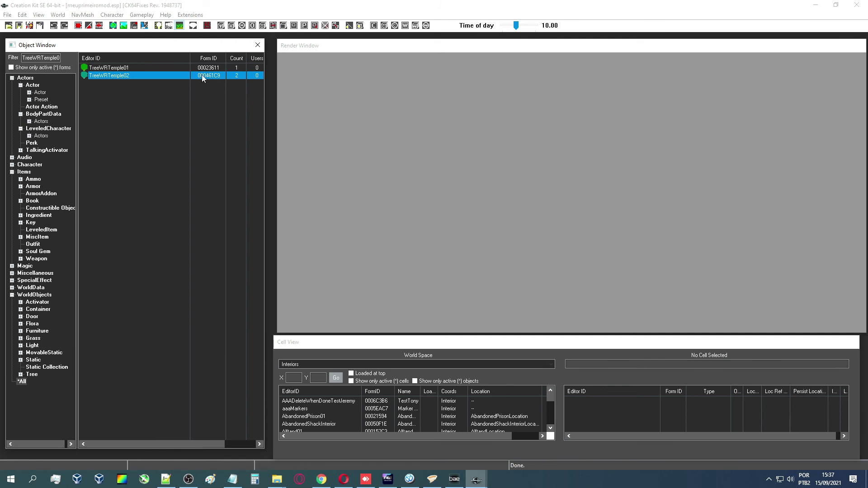
{"action": "key", "text": "Return"}
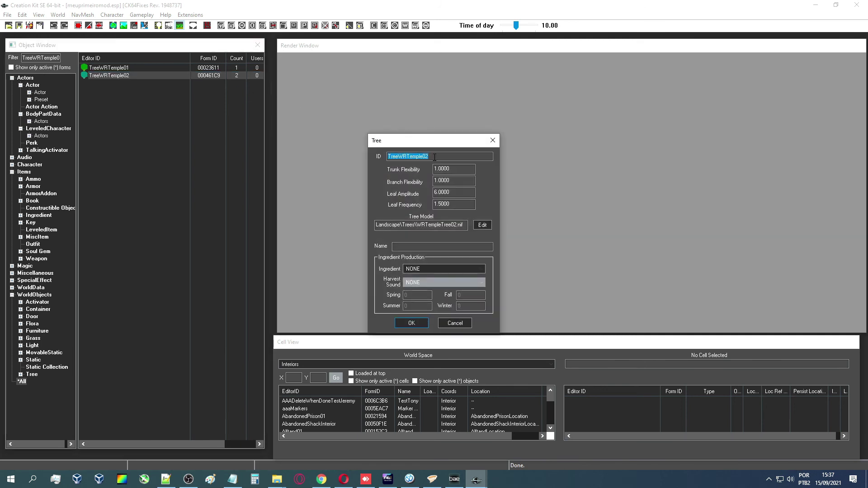
Open TreeWRTemple01's properties beside those of TreeWRTemple02, examine its tree model file name, and close the TreeWRTemple01 properties.
{"action": "left_click", "coordinate": [157, 69]}
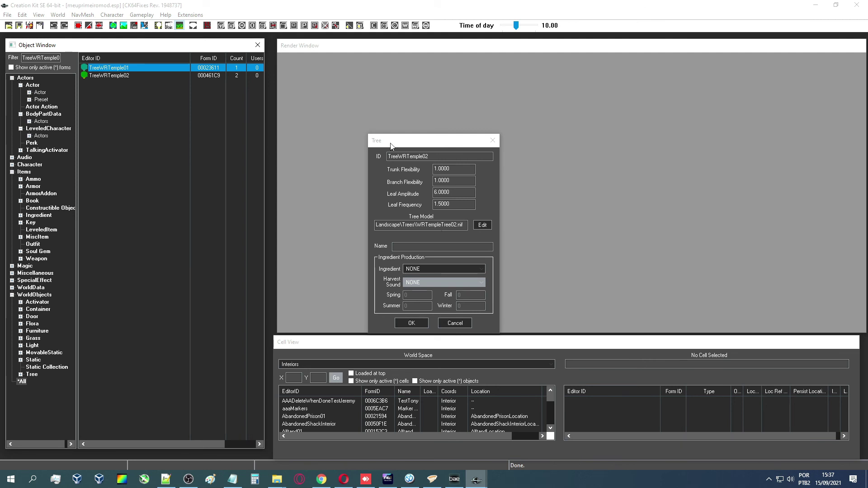
{"action": "key", "text": "Return"}
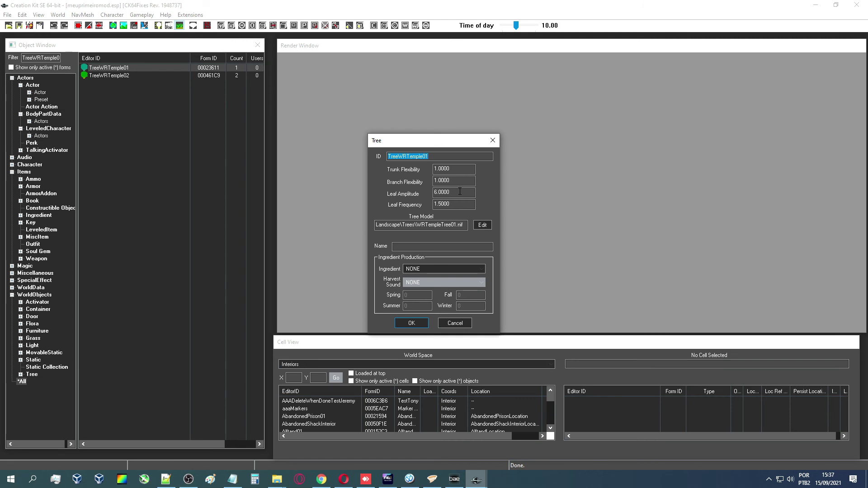
{"action": "left_click_drag", "start_coordinate": [316, 220], "coordinate": [345, 220]}
{"action": "left_click_drag", "start_coordinate": [444, 146], "coordinate": [453, 147]}
{"action": "left_click", "coordinate": [362, 140]}
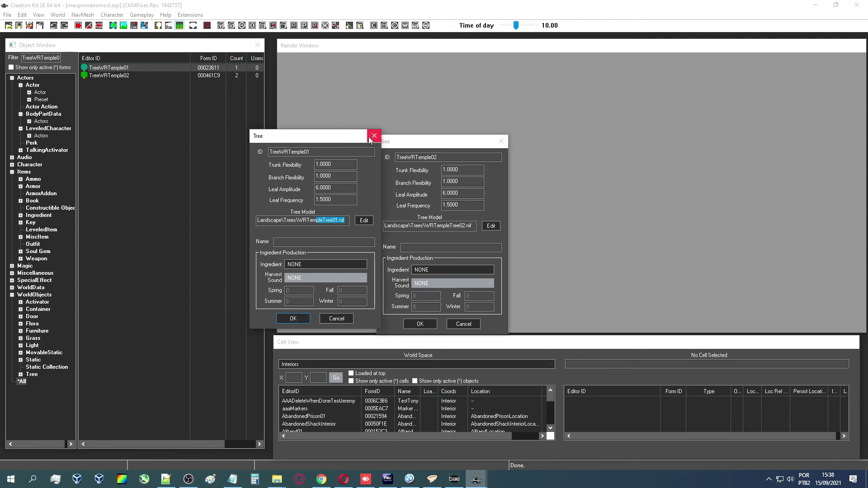
{"action": "left_click", "coordinate": [369, 137]}
Preview the TreeWRTemple02 model again and close the preview.
{"action": "left_click", "coordinate": [166, 74]}
{"action": "right_click", "coordinate": [166, 73]}
{"action": "left_click", "coordinate": [197, 119]}
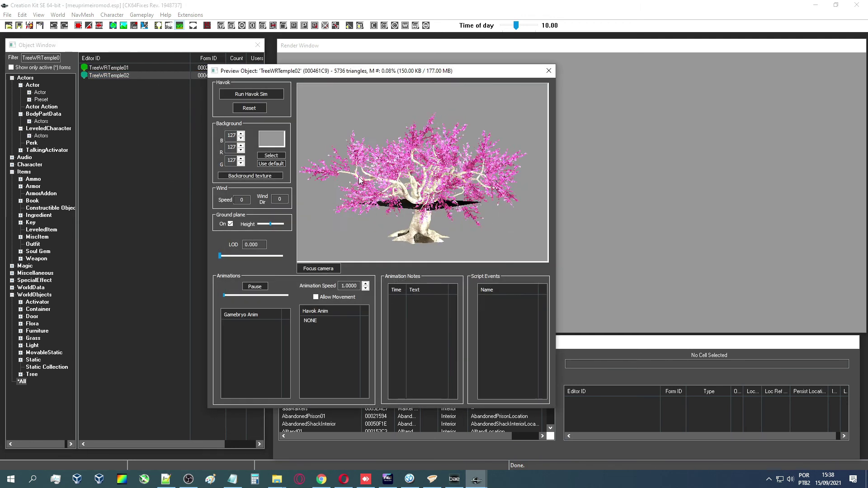
{"action": "left_click", "coordinate": [549, 70]}
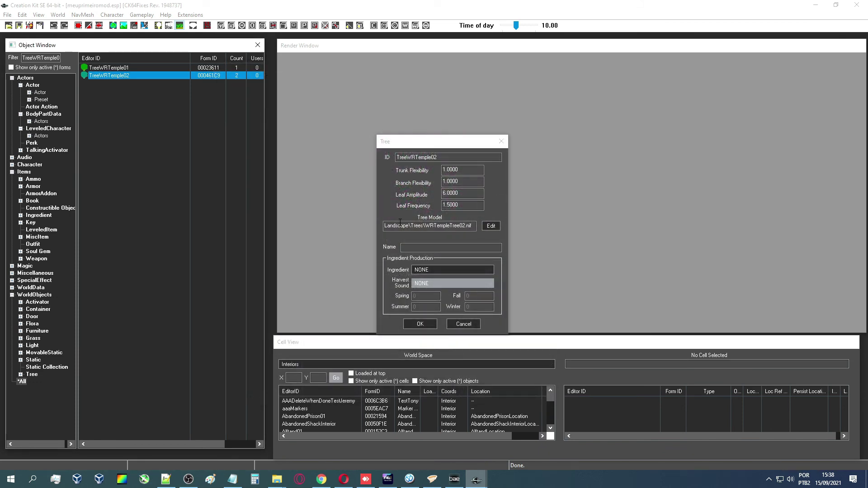
Copy the file name WRTempleTree02.nif from TreeWRTemple02's tree model path, paste it into an empty Notepad document and minimize Notepad.
{"action": "mouse_move", "coordinate": [426, 227]}
{"action": "left_mouse_down"}
{"action": "mouse_move", "coordinate": [473, 226]}
{"action": "mouse_move", "coordinate": [433, 226]}
{"action": "left_mouse_up"}
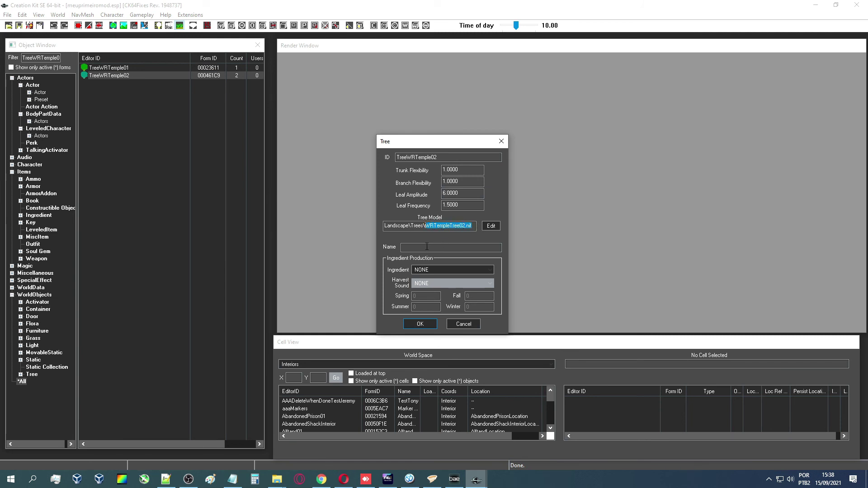
{"action": "right_click", "coordinate": [451, 224]}
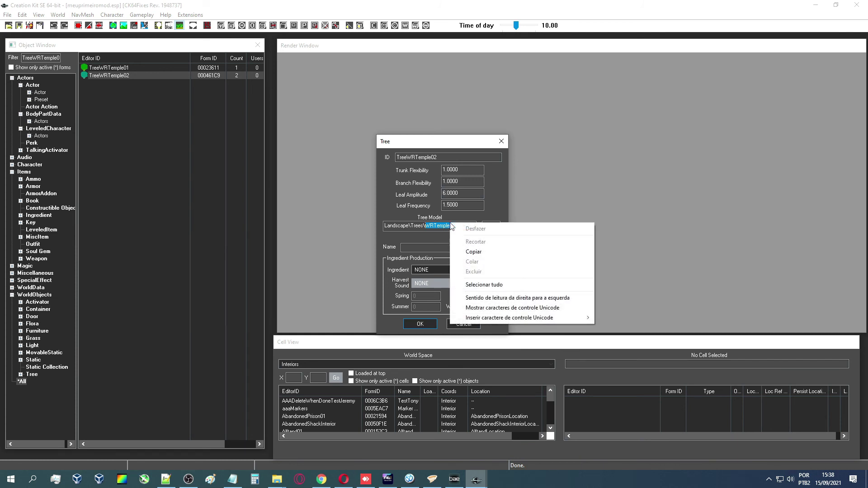
{"action": "left_click", "coordinate": [475, 252]}
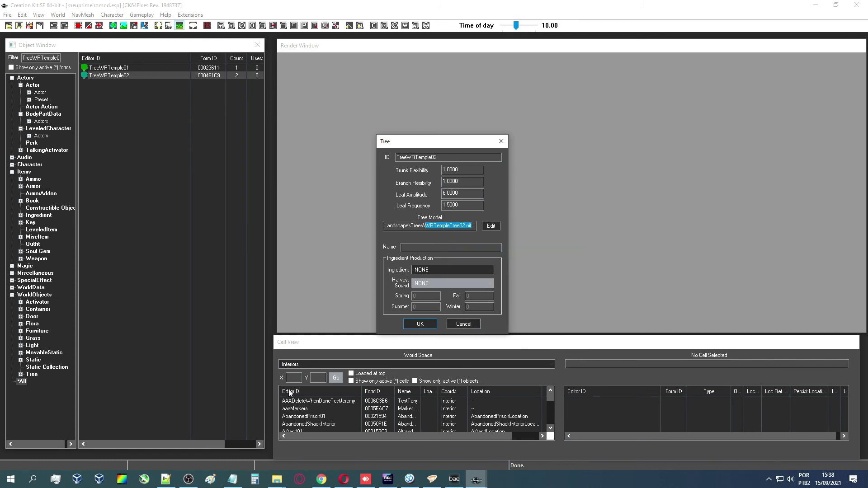
{"action": "left_click", "coordinate": [233, 479]}
{"action": "key", "text": "ctrl+v"}
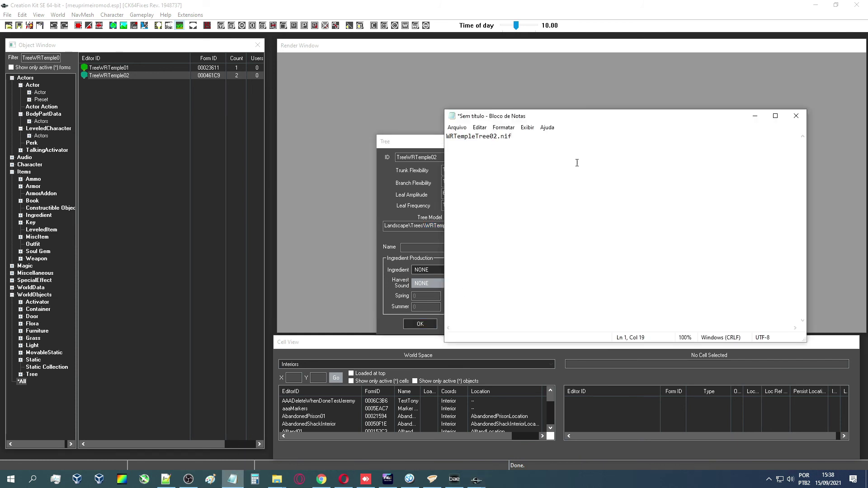
{"action": "left_click", "coordinate": [753, 117]}
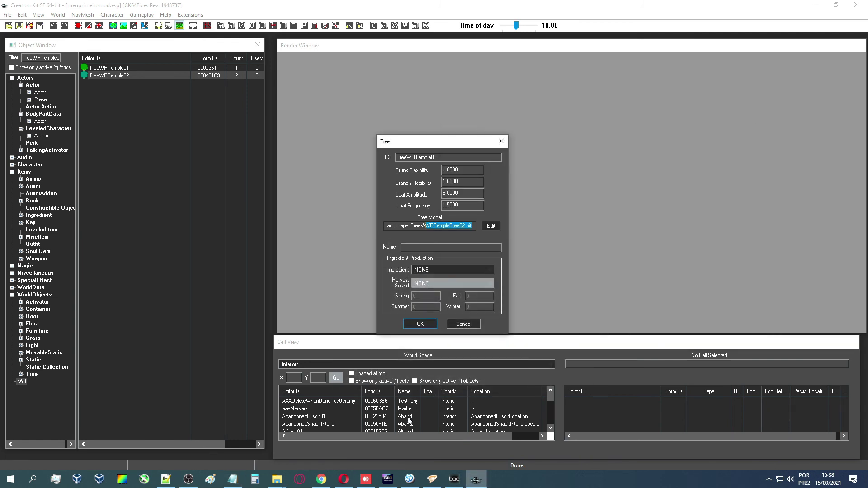
Switch to File Explorer, look through the Skyrim Special Edition game folder and open its Data folder.
{"action": "left_click", "coordinate": [277, 485]}
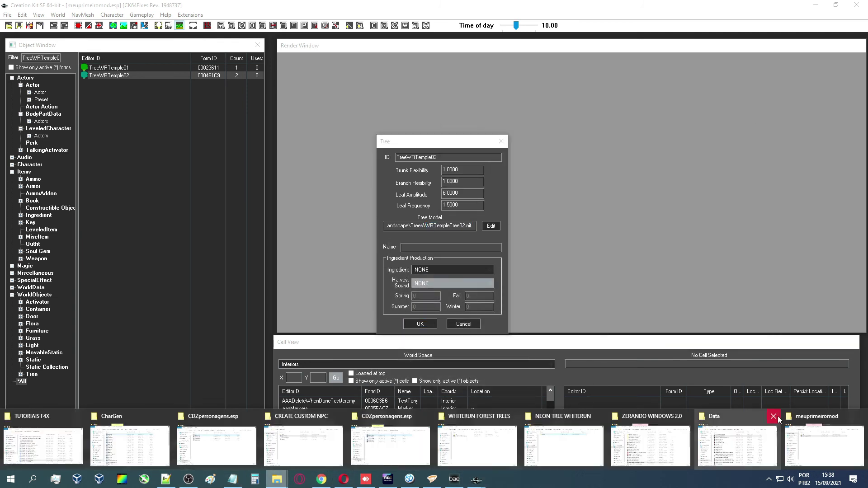
{"action": "left_click", "coordinate": [753, 455]}
{"action": "left_click_drag", "start_coordinate": [632, 96], "coordinate": [553, 98]}
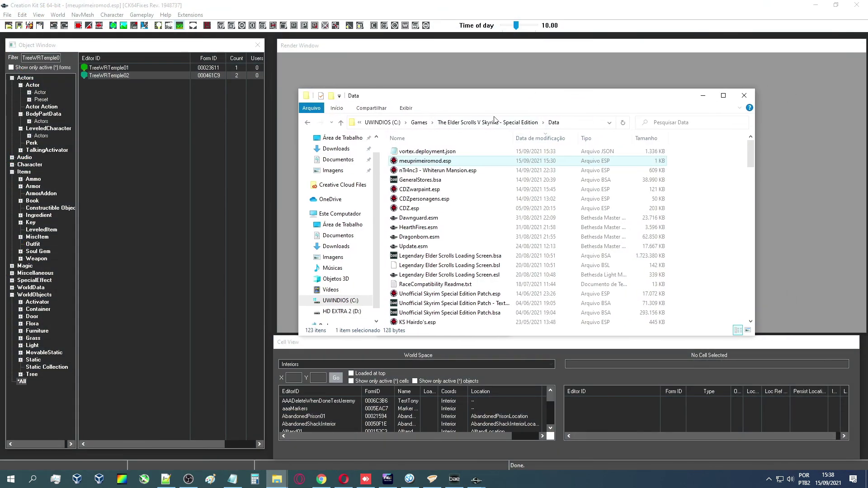
{"action": "left_click", "coordinate": [492, 122]}
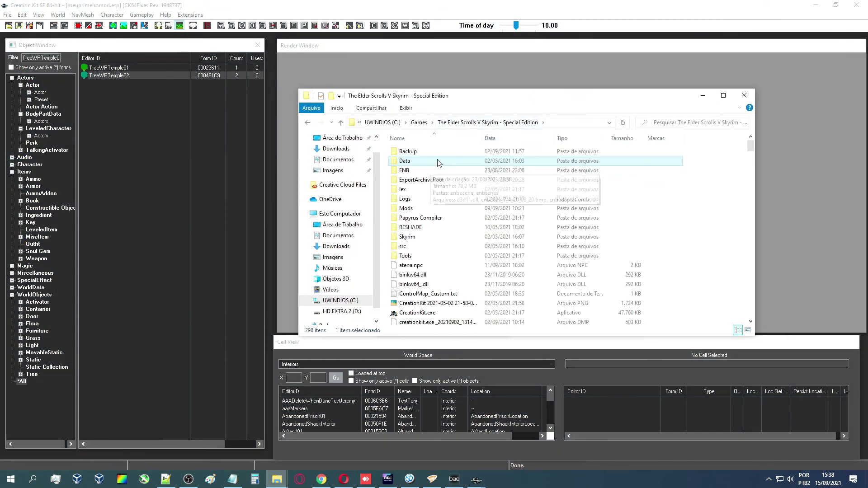
{"action": "scroll", "coordinate": [583, 198], "scroll_direction": "down", "scroll_amount": 20}
{"action": "scroll", "coordinate": [582, 198], "scroll_direction": "down", "scroll_amount": 20}
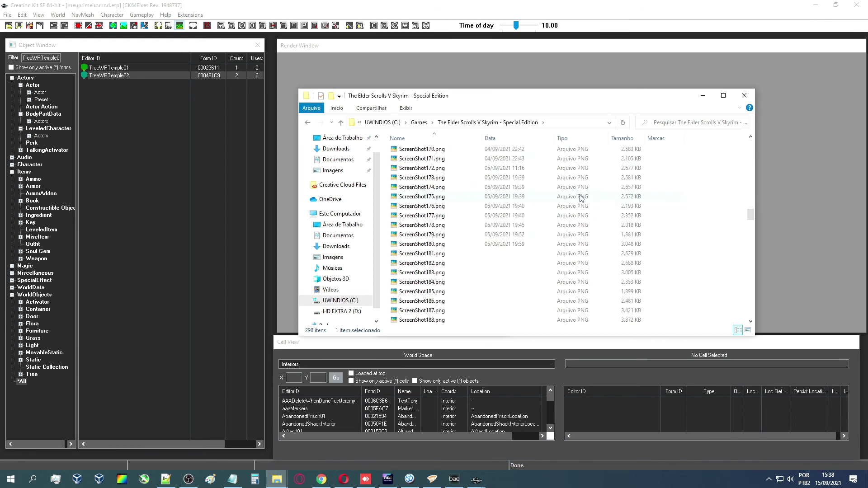
{"action": "scroll", "coordinate": [577, 201], "scroll_direction": "down", "scroll_amount": 15}
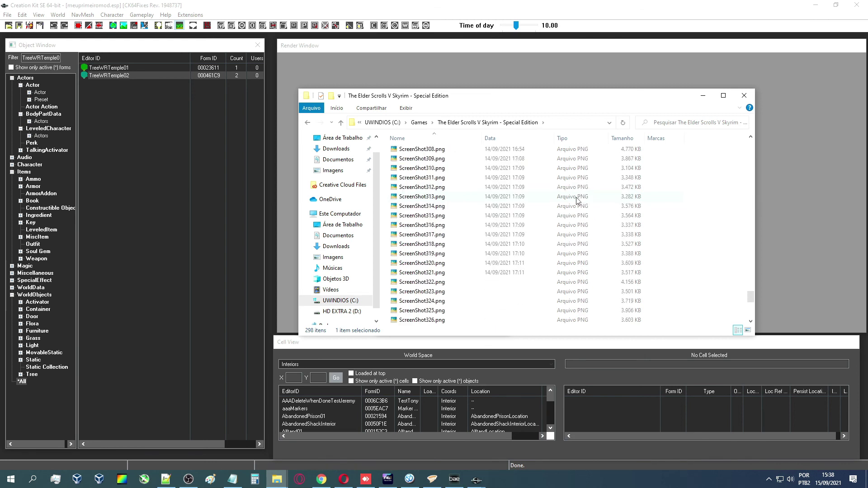
{"action": "left_click_drag", "start_coordinate": [751, 309], "coordinate": [757, 137]}
{"action": "double_click", "coordinate": [443, 160]}
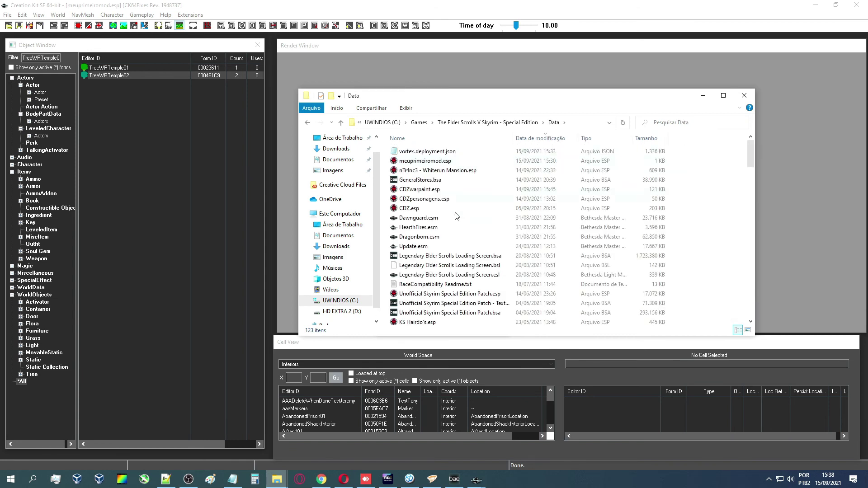
Sort the Data folder by name, locate the Skyrim .bsa archives and reposition the folder window.
{"action": "left_click", "coordinate": [457, 138]}
{"action": "scroll", "coordinate": [487, 251], "scroll_direction": "down", "scroll_amount": 15}
{"action": "scroll", "coordinate": [487, 251], "scroll_direction": "down", "scroll_amount": 10}
{"action": "left_click", "coordinate": [431, 178]}
{"action": "scroll", "coordinate": [430, 177], "scroll_direction": "up", "scroll_amount": 2}
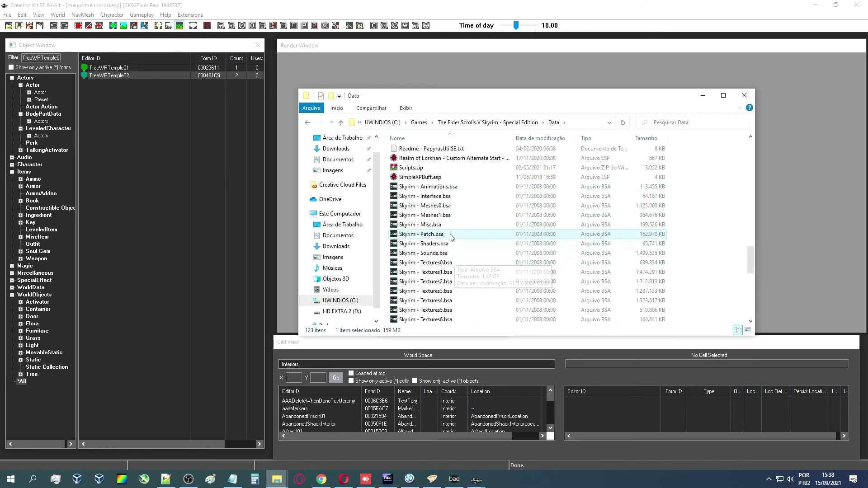
{"action": "left_click_drag", "start_coordinate": [563, 96], "coordinate": [530, 118]}
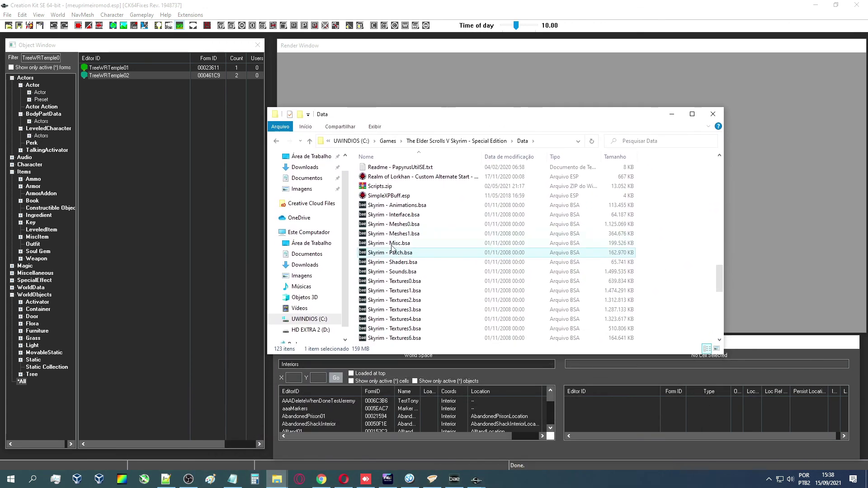
Open Skyrim - Meshes0.bsa in B.A.E. and move its window beside the archive list.
{"action": "left_click", "coordinate": [416, 226]}
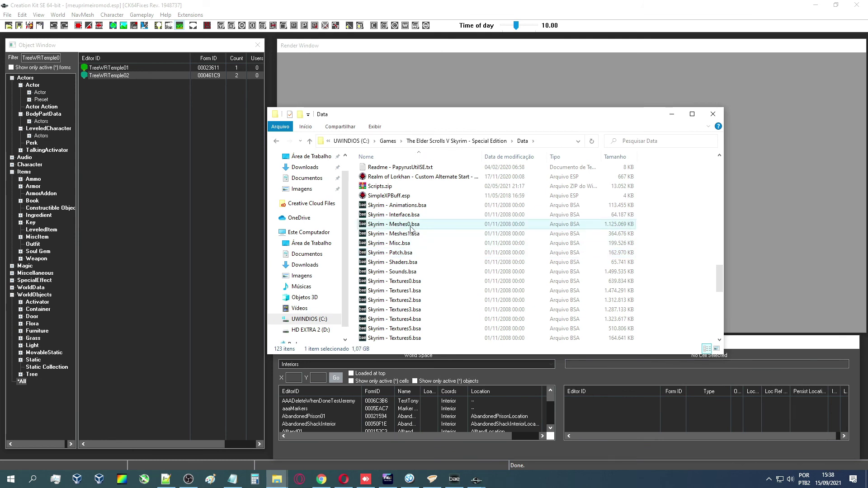
{"action": "right_click", "coordinate": [410, 226]}
{"action": "left_click", "coordinate": [479, 293]}
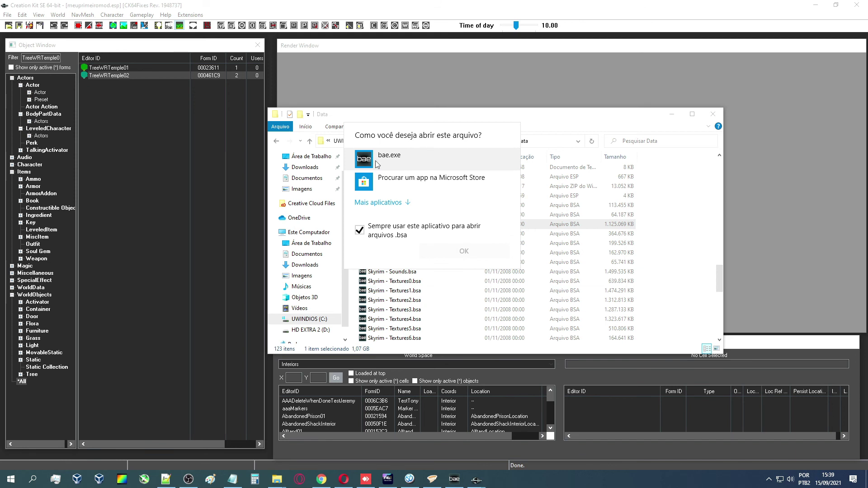
{"action": "key", "text": "Escape"}
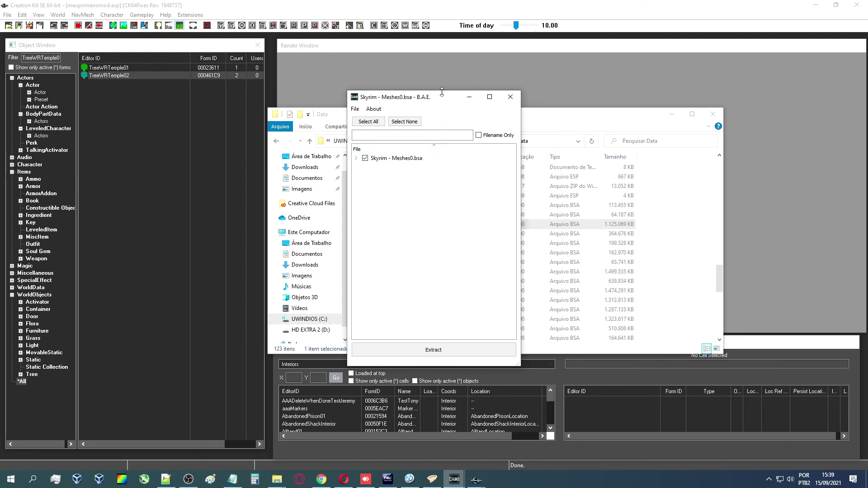
{"action": "left_click_drag", "start_coordinate": [448, 99], "coordinate": [579, 117]}
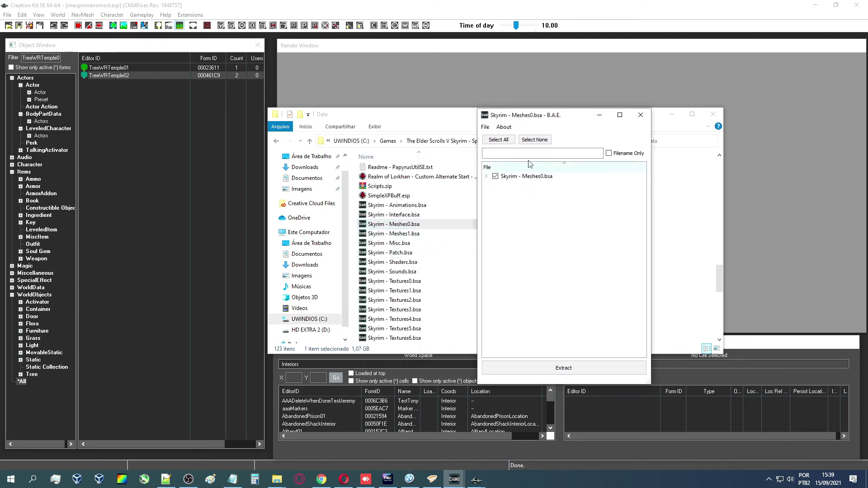
Search the Skyrim - Meshes0.bsa archive for WRTempleTree02.nif and copy the search text.
{"action": "left_click", "coordinate": [564, 151]}
{"action": "type", "text": "WRTempleTree02.nif"}
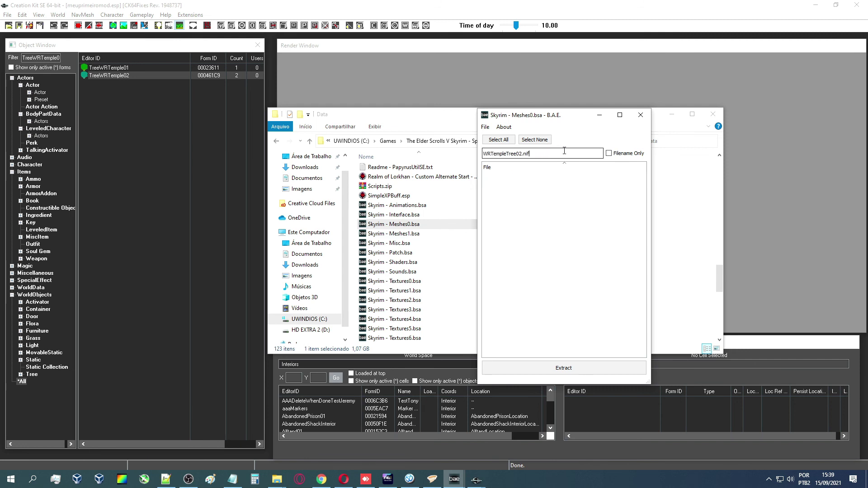
{"action": "key", "text": "ctrl+a"}
{"action": "key", "text": "ctrl+c"}
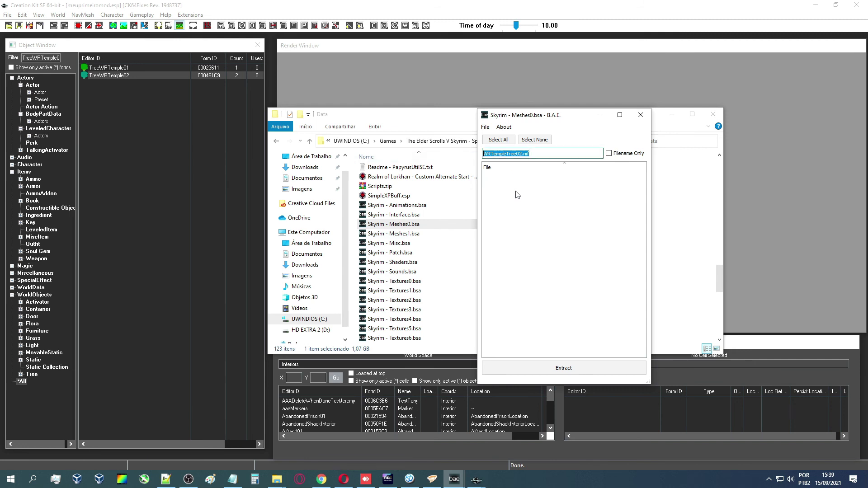
Close the Meshes0 archive, open Skyrim - Meshes1.bsa in B.A.E. and filter its files by WRTempleTree02.nif.
{"action": "left_click", "coordinate": [641, 115]}
{"action": "left_click", "coordinate": [417, 234]}
{"action": "double_click", "coordinate": [417, 234]}
{"action": "key", "text": "ctrl+v"}
{"action": "left_click_drag", "start_coordinate": [430, 101], "coordinate": [582, 126]}
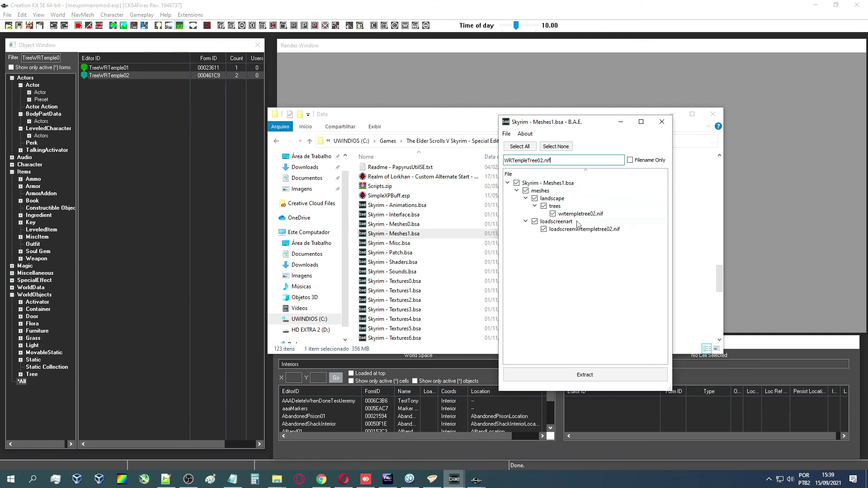
Exclude the loadscreenart folder and extract wrtempletree02.nif into the Data folder of meuprimeiromod on the desktop.
{"action": "left_click", "coordinate": [544, 229]}
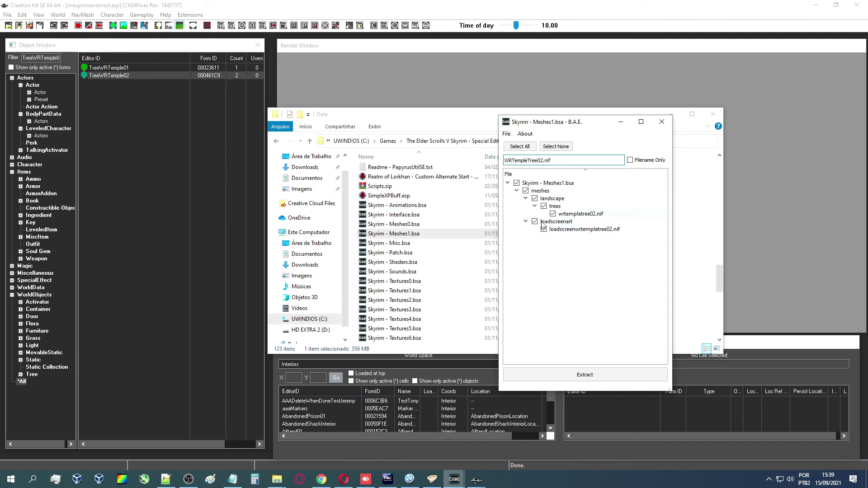
{"action": "left_click", "coordinate": [535, 222]}
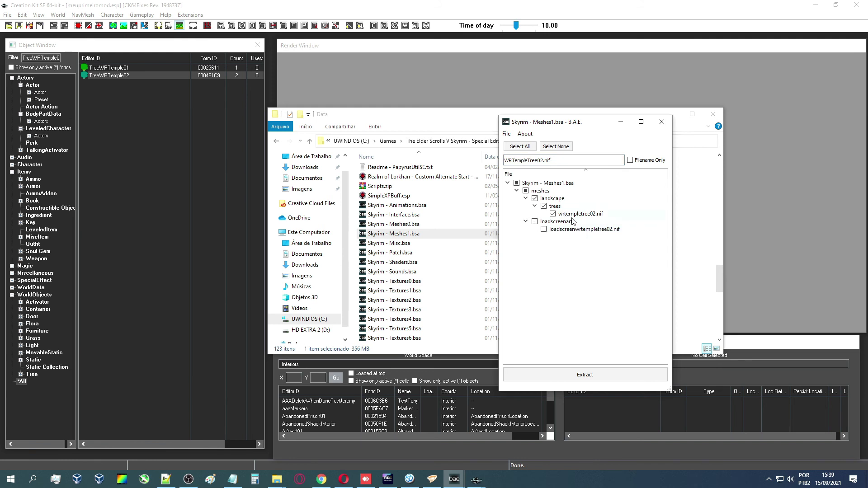
{"action": "left_click", "coordinate": [595, 380]}
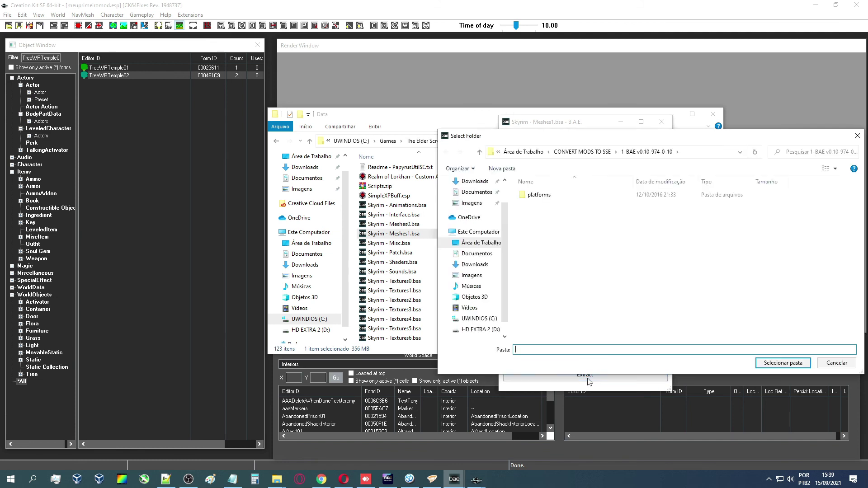
{"action": "left_click", "coordinate": [520, 154]}
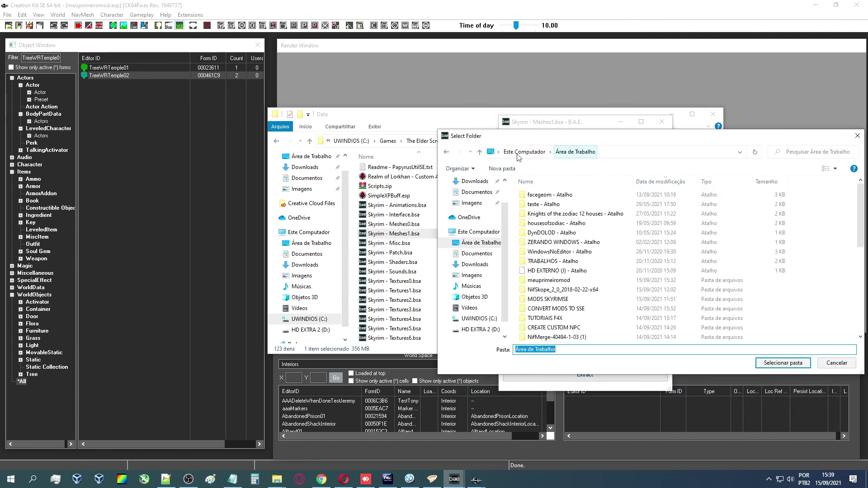
{"action": "double_click", "coordinate": [580, 284]}
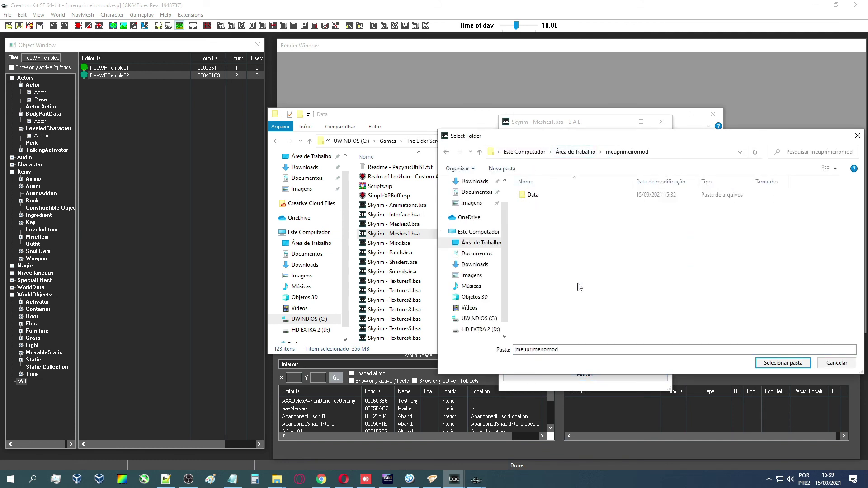
{"action": "left_click", "coordinate": [569, 199]}
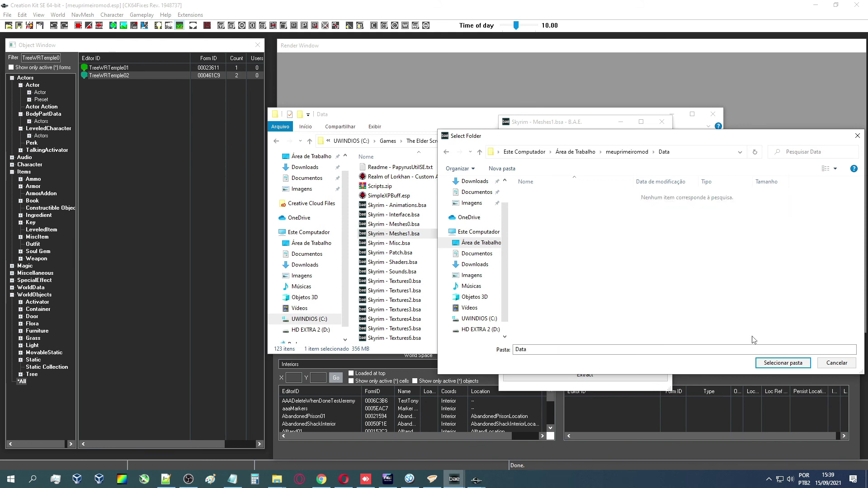
{"action": "left_click", "coordinate": [777, 364]}
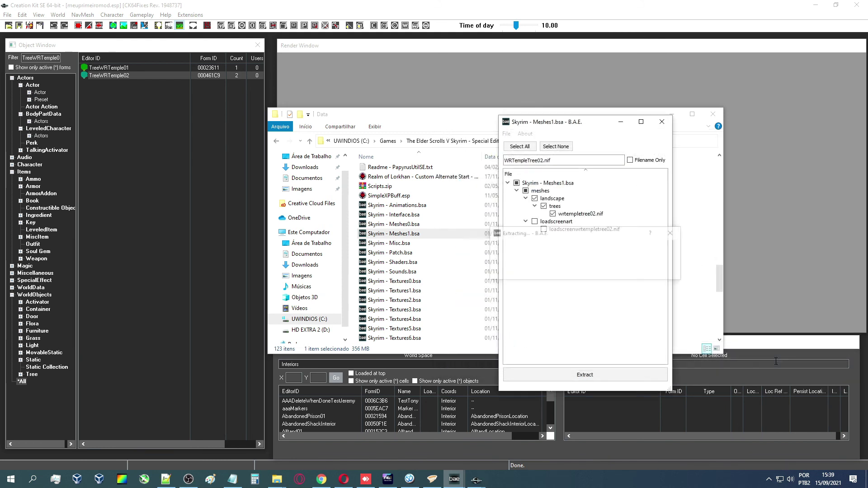
Close the B.A.E. archive window and clear the game Data folder, Creation Kit and Vortex windows off the desktop.
{"action": "left_click", "coordinate": [662, 122]}
{"action": "left_click", "coordinate": [672, 114]}
{"action": "left_click", "coordinate": [816, 4]}
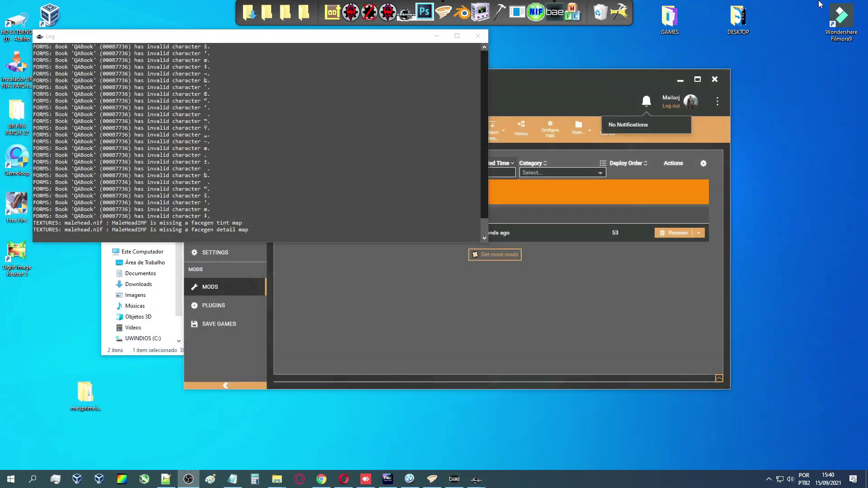
{"action": "left_click", "coordinate": [680, 80]}
Refresh the meuprimeiromod folder and open its Data\meshes\landscape\trees subfolder.
{"action": "left_click_drag", "start_coordinate": [379, 118], "coordinate": [467, 122]}
{"action": "right_click", "coordinate": [461, 248]}
{"action": "left_click", "coordinate": [513, 284]}
{"action": "double_click", "coordinate": [313, 176]}
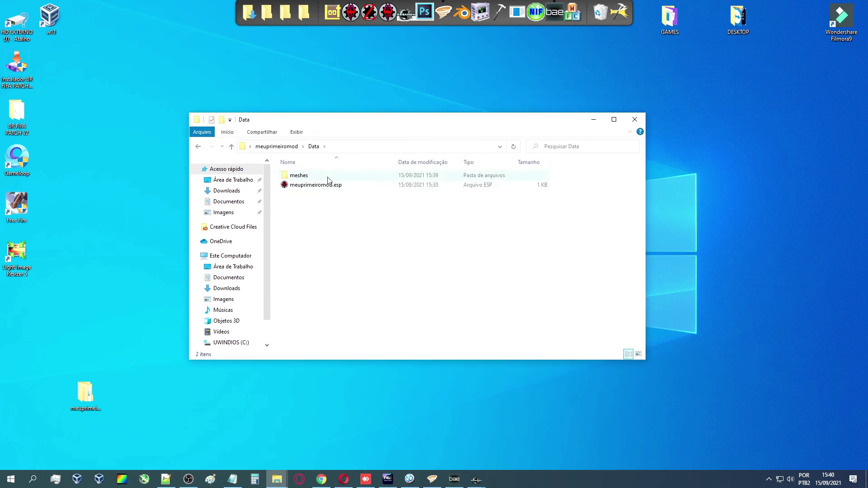
{"action": "double_click", "coordinate": [329, 177]}
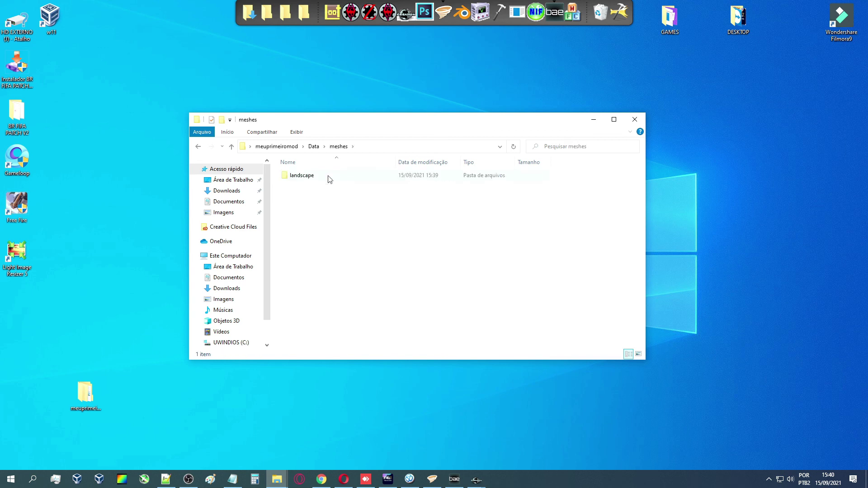
{"action": "double_click", "coordinate": [328, 176]}
{"action": "double_click", "coordinate": [329, 176]}
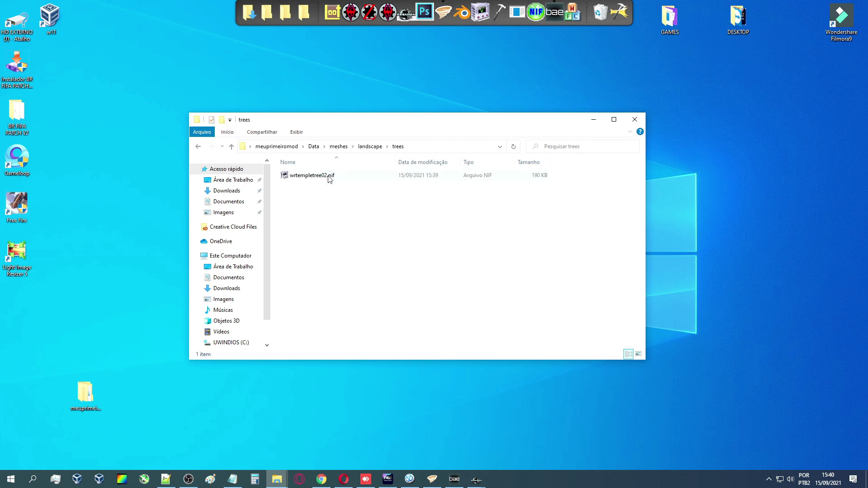
Open wrtempletree02.nif in NifSkope and examine the tree model up close and from another angle.
{"action": "left_click", "coordinate": [316, 181]}
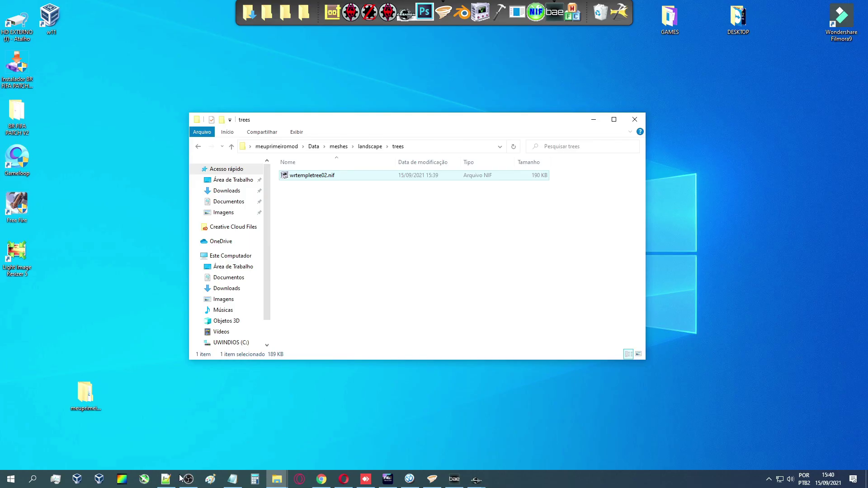
{"action": "key", "text": "Return"}
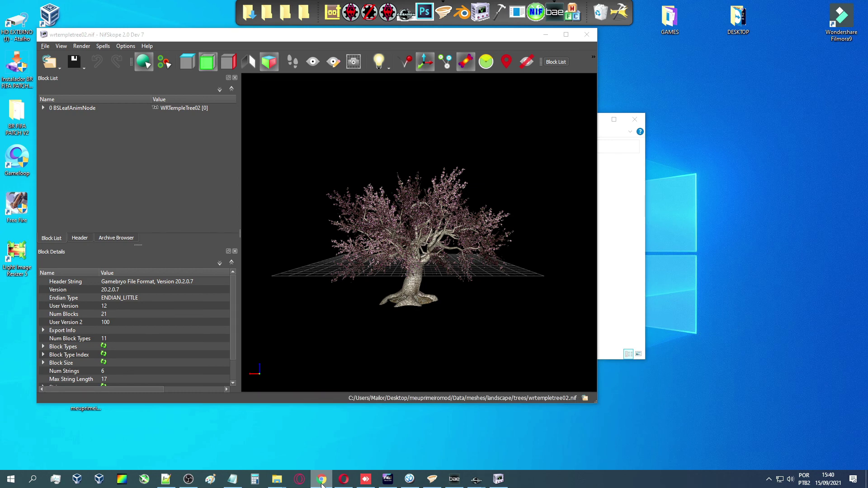
{"action": "left_click_drag", "start_coordinate": [417, 290], "coordinate": [430, 229]}
{"action": "scroll", "coordinate": [439, 283], "scroll_direction": "up", "scroll_amount": 5}
{"action": "scroll", "coordinate": [440, 285], "scroll_direction": "down", "scroll_amount": 3}
{"action": "scroll", "coordinate": [365, 273], "scroll_direction": "down", "scroll_amount": 5}
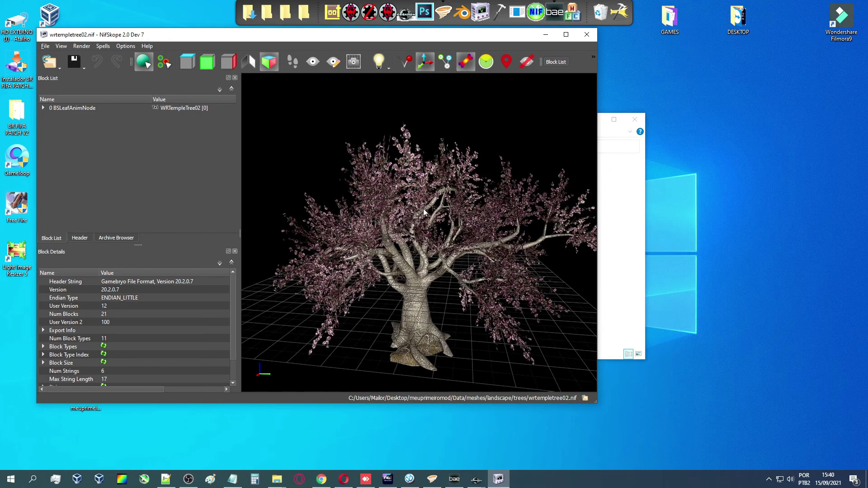
Select the foliage shape L1_WRTempleTree02 and bring up the details of its BSLightingShaderProperty block.
{"action": "left_click", "coordinate": [431, 229]}
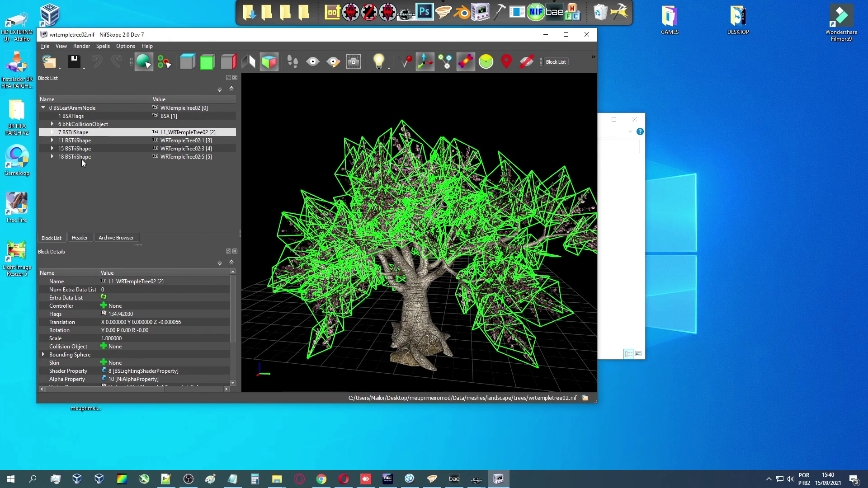
{"action": "left_click", "coordinate": [51, 133]}
{"action": "left_click", "coordinate": [61, 140]}
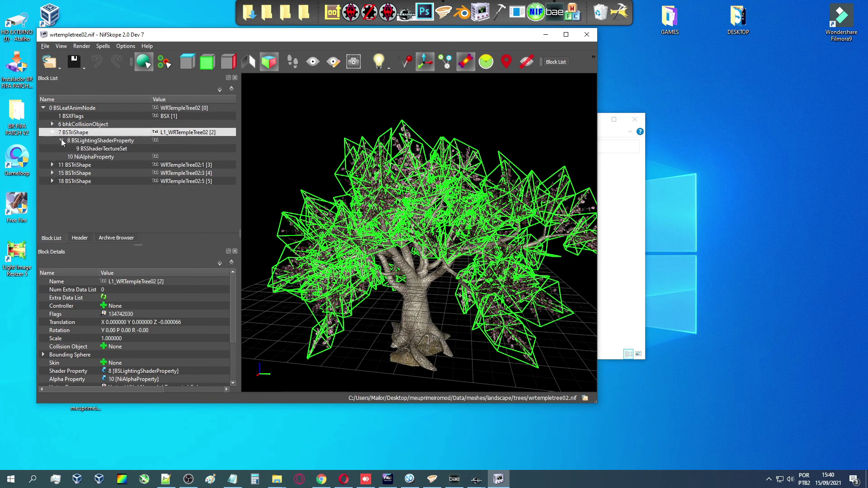
{"action": "left_click", "coordinate": [99, 140]}
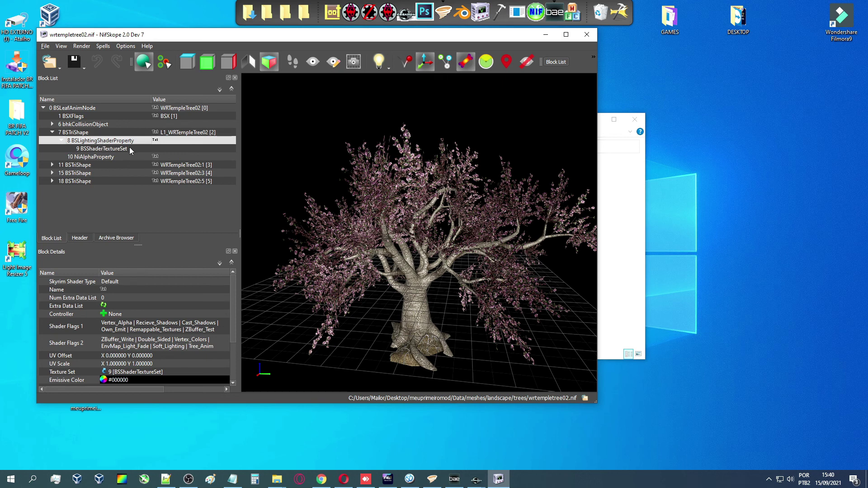
{"action": "scroll", "coordinate": [165, 280], "scroll_direction": "down", "scroll_amount": 3}
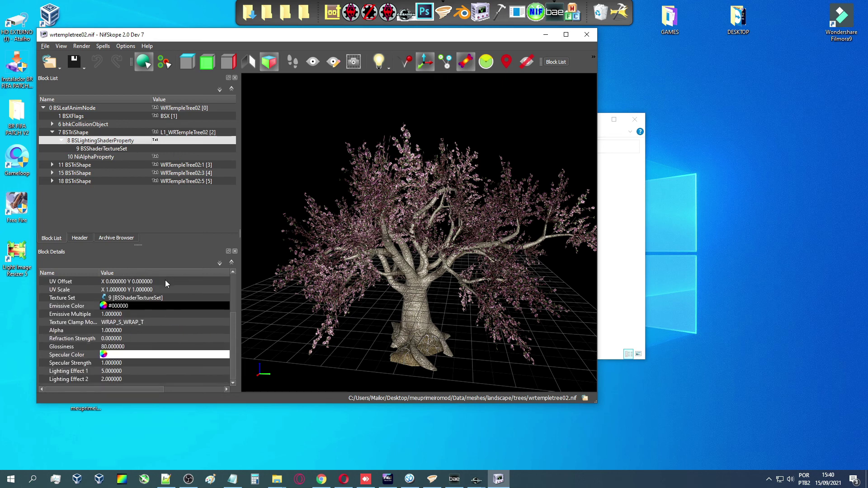
{"action": "left_click", "coordinate": [104, 306]}
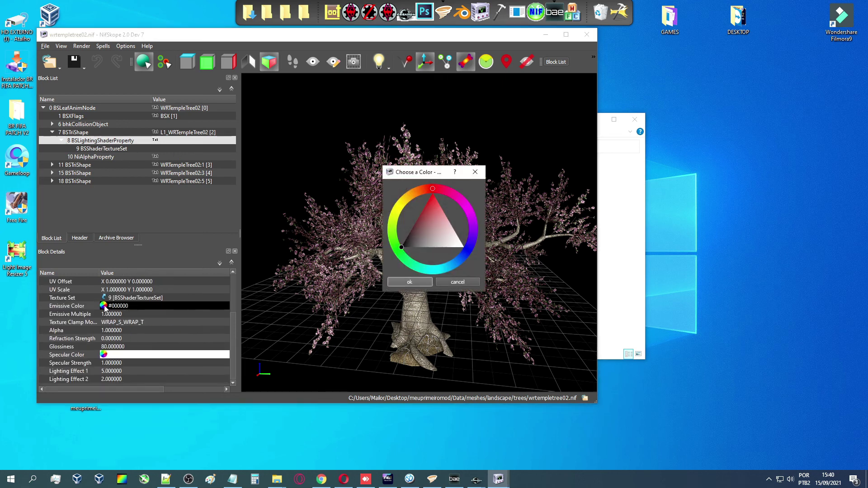
{"action": "left_click", "coordinate": [457, 282]}
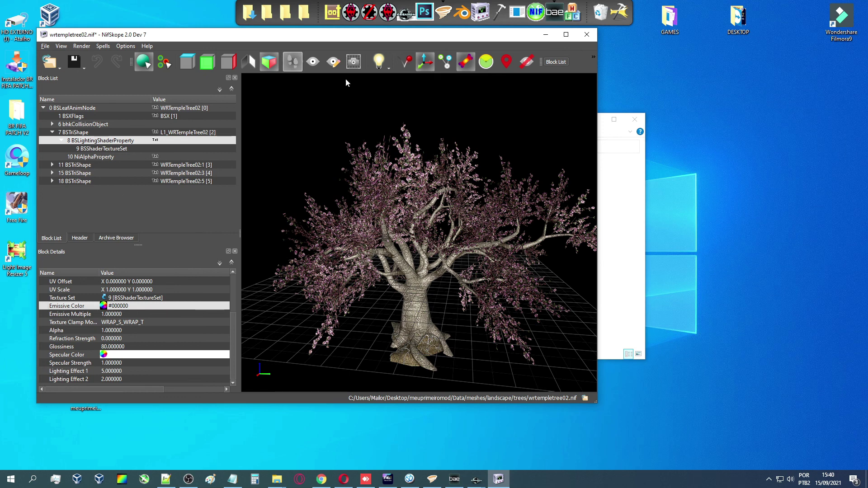
{"action": "left_click_drag", "start_coordinate": [306, 34], "coordinate": [352, 42]}
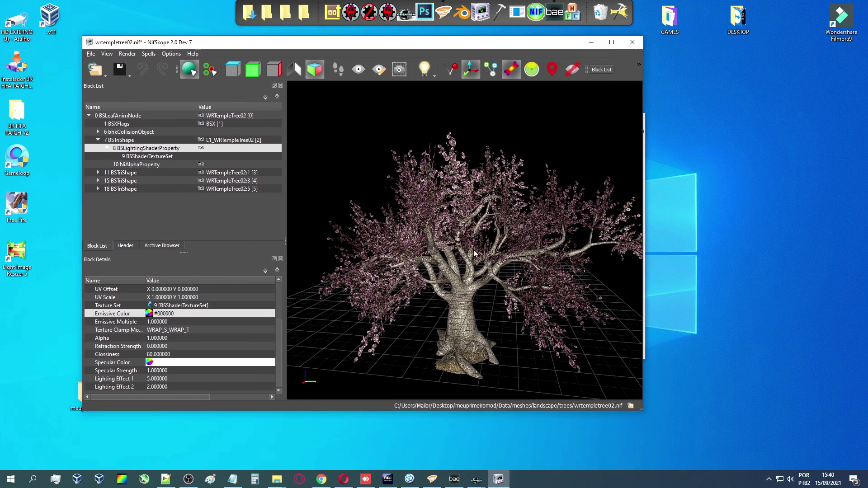
Set the foliage shader's Emissive Color to white, #ffffff, and check the effect on the tree.
{"action": "left_click", "coordinate": [149, 315]}
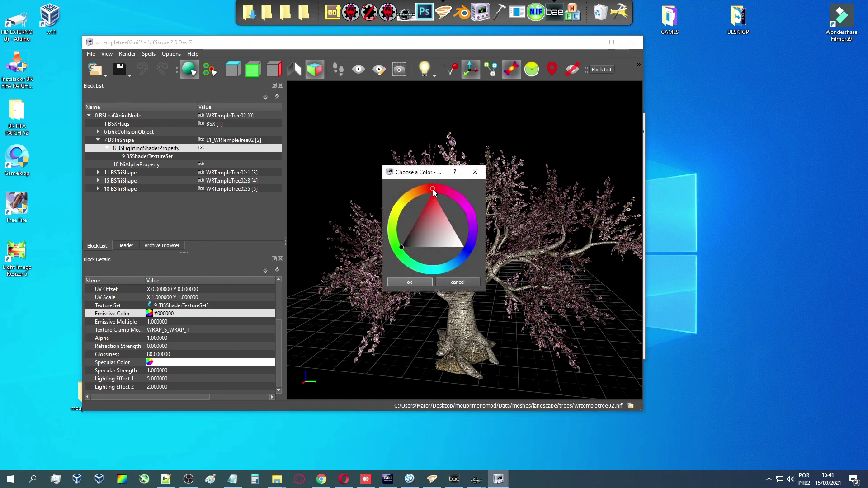
{"action": "mouse_move", "coordinate": [438, 243]}
{"action": "left_mouse_down"}
{"action": "mouse_move", "coordinate": [509, 247]}
{"action": "mouse_move", "coordinate": [492, 250]}
{"action": "left_mouse_up"}
{"action": "left_click", "coordinate": [422, 282]}
{"action": "scroll", "coordinate": [398, 218], "scroll_direction": "up", "scroll_amount": 4}
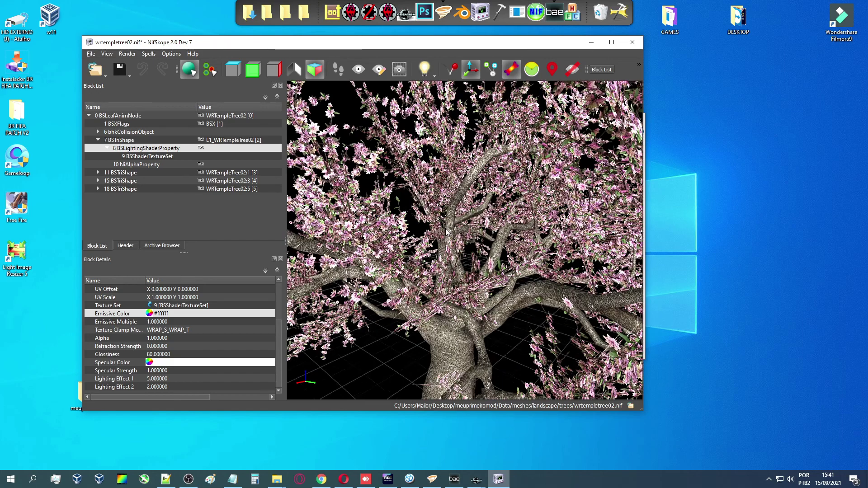
{"action": "scroll", "coordinate": [425, 231], "scroll_direction": "down", "scroll_amount": 4}
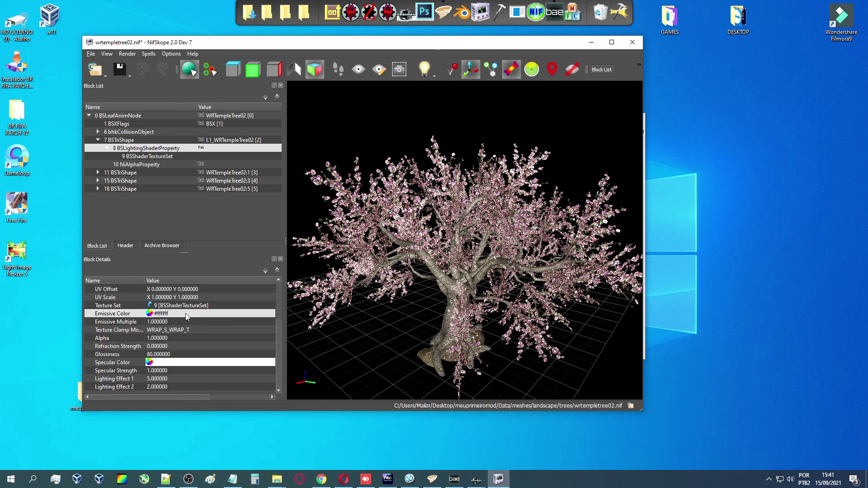
{"action": "scroll", "coordinate": [154, 317], "scroll_direction": "right", "scroll_amount": 2}
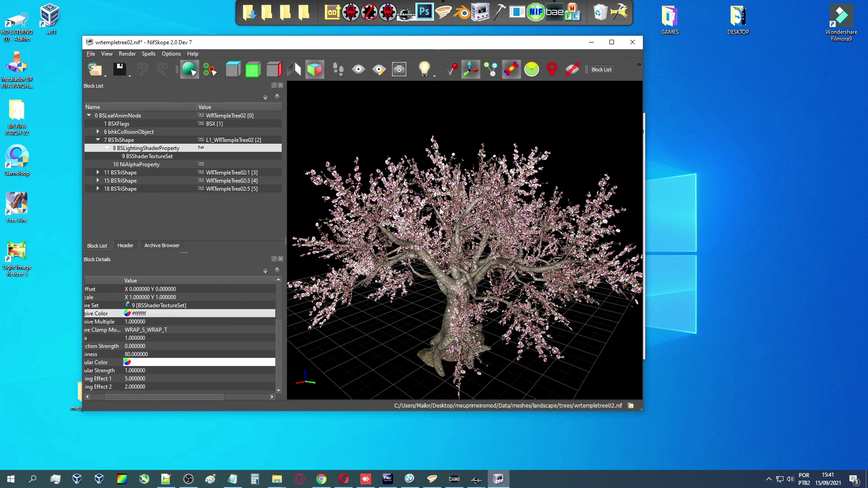
Set the foliage shader's Emissive Color to the pink #fe68f7.
{"action": "left_click", "coordinate": [127, 314]}
{"action": "left_click", "coordinate": [467, 208]}
{"action": "left_click", "coordinate": [452, 233]}
{"action": "left_click", "coordinate": [424, 280]}
{"action": "left_click_drag", "start_coordinate": [435, 278], "coordinate": [545, 280]}
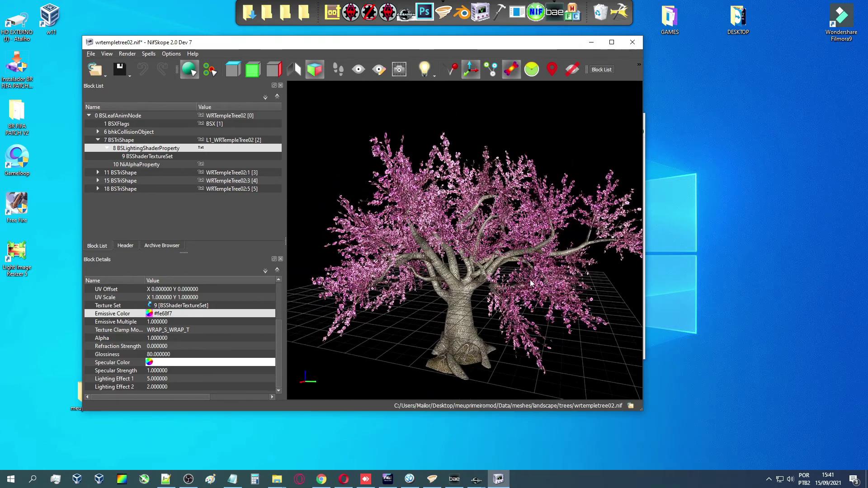
Set the foliage shader's Emissive Multiple to 3 and check the brighter blossoms on the tree.
{"action": "double_click", "coordinate": [180, 322]}
{"action": "type", "text": "3"}
{"action": "key", "text": "Return"}
{"action": "left_click_drag", "start_coordinate": [493, 292], "coordinate": [466, 281]}
{"action": "scroll", "coordinate": [485, 307], "scroll_direction": "up", "scroll_amount": 5}
{"action": "scroll", "coordinate": [485, 307], "scroll_direction": "down", "scroll_amount": 5}
Save the recoloured tree as wrtempletree02.nif, close NifSkope and refresh the desktop.
{"action": "left_click", "coordinate": [130, 70]}
{"action": "left_click", "coordinate": [127, 85]}
{"action": "left_click", "coordinate": [634, 46]}
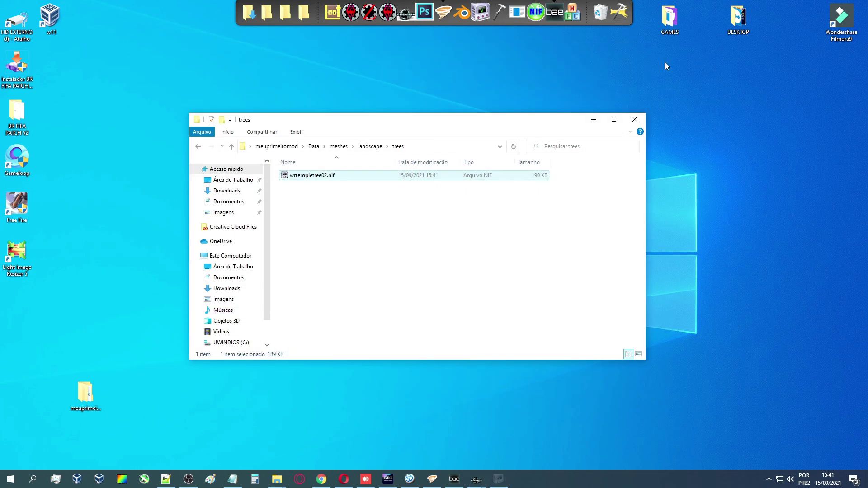
{"action": "right_click", "coordinate": [708, 118]}
{"action": "left_click", "coordinate": [736, 142]}
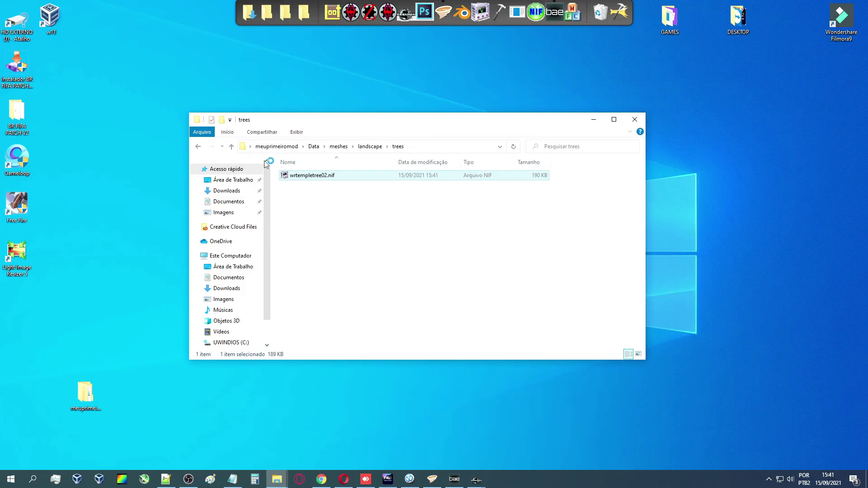
Reopen wrtempletree02.nif, examine the recoloured foliage from several angles and distances, and close the model.
{"action": "double_click", "coordinate": [417, 178]}
{"action": "left_click_drag", "start_coordinate": [487, 164], "coordinate": [525, 262]}
{"action": "scroll", "coordinate": [470, 248], "scroll_direction": "up", "scroll_amount": 5}
{"action": "scroll", "coordinate": [523, 261], "scroll_direction": "up", "scroll_amount": 4}
{"action": "scroll", "coordinate": [519, 261], "scroll_direction": "down", "scroll_amount": 8}
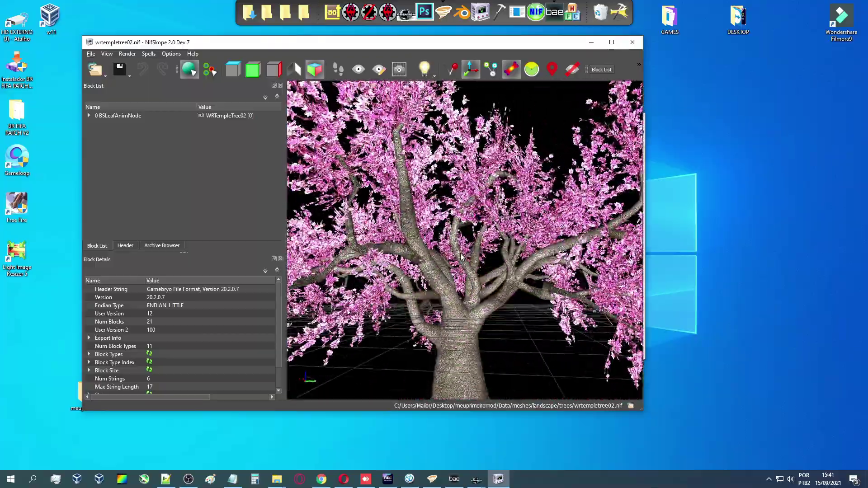
{"action": "left_click_drag", "start_coordinate": [464, 260], "coordinate": [357, 291]}
{"action": "left_click_drag", "start_coordinate": [549, 274], "coordinate": [388, 277]}
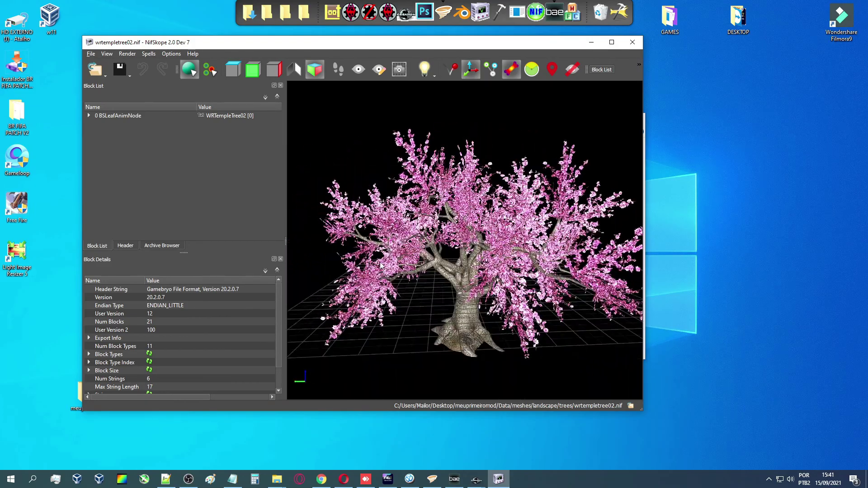
{"action": "left_click_drag", "start_coordinate": [533, 237], "coordinate": [553, 261]}
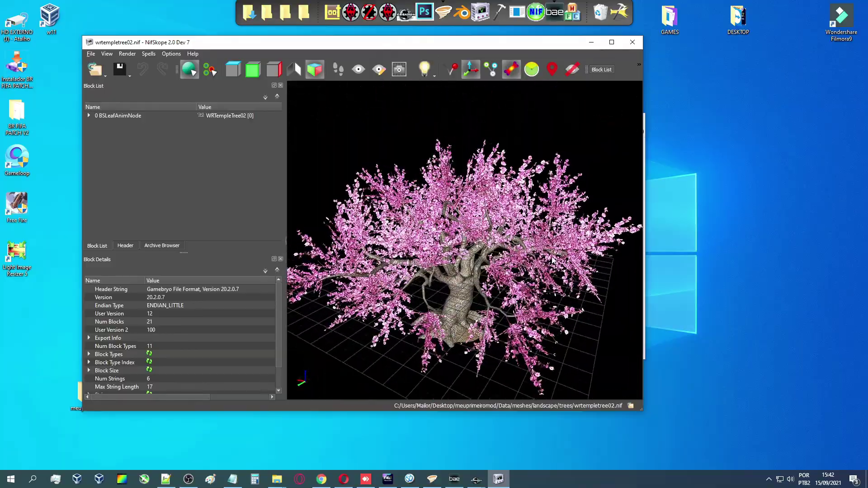
{"action": "left_click_drag", "start_coordinate": [481, 227], "coordinate": [500, 217]}
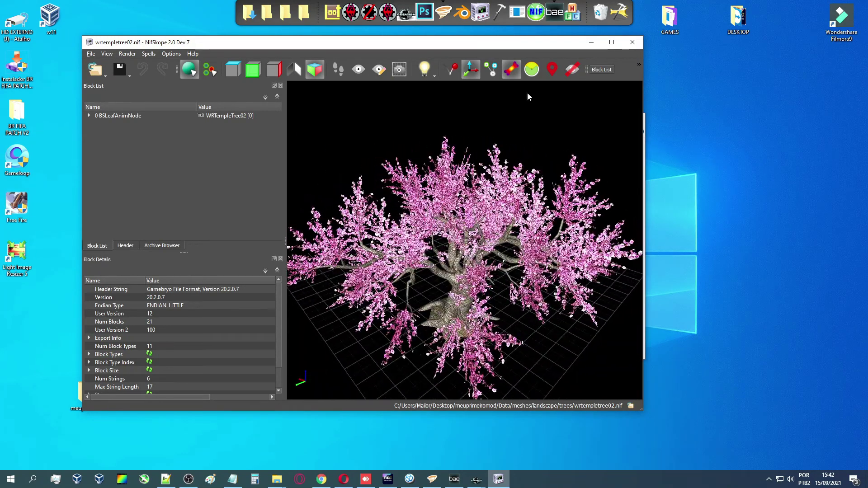
{"action": "left_click", "coordinate": [634, 42]}
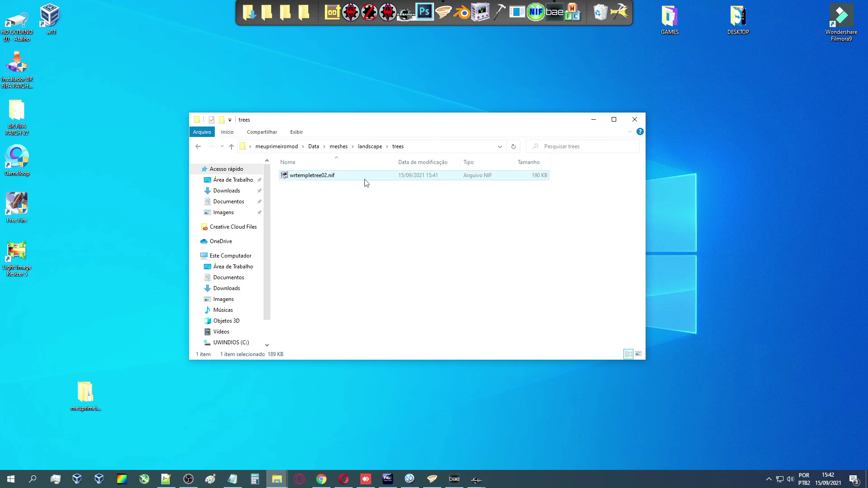
Rename wrtempletree02.nif in the trees folder to wrtempletree03.nif.
{"action": "key", "text": "F2"}
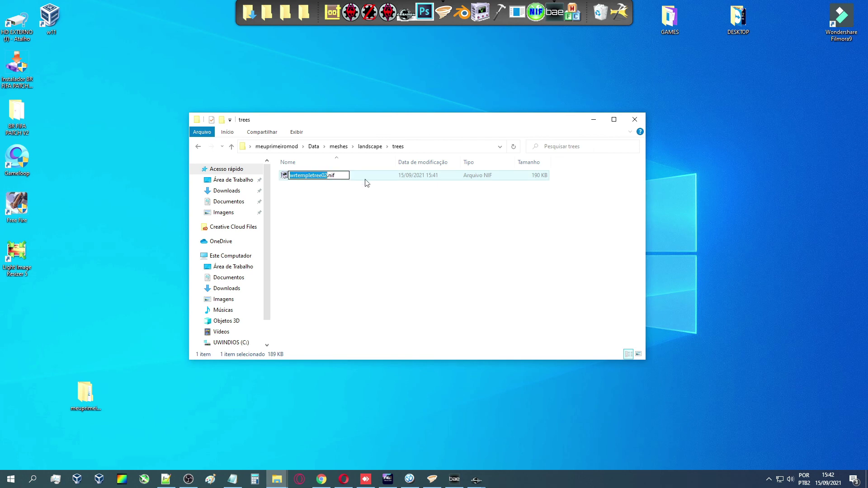
{"action": "key", "text": "Right"}
{"action": "key", "text": "BackSpace"}
{"action": "type", "text": "3"}
{"action": "key", "text": "Return"}
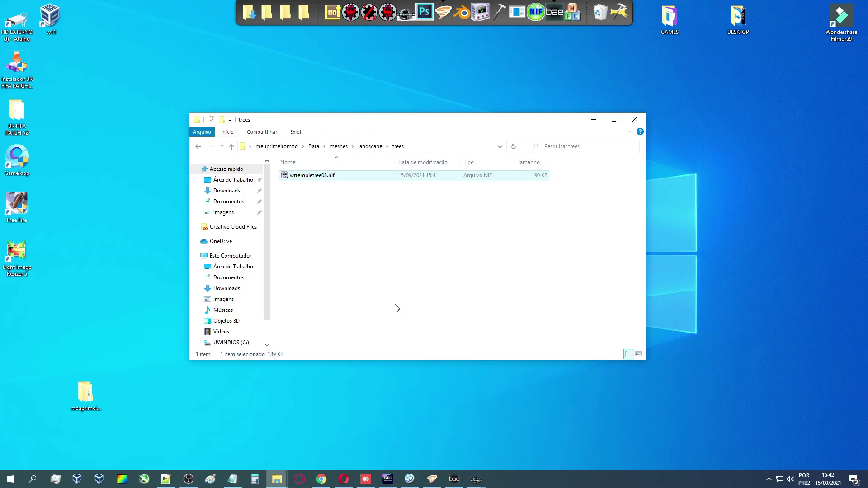
Open wrtempletree03.nif in NifSkope and check the name string of the root BSLeafAnimNode.
{"action": "key", "text": "Return"}
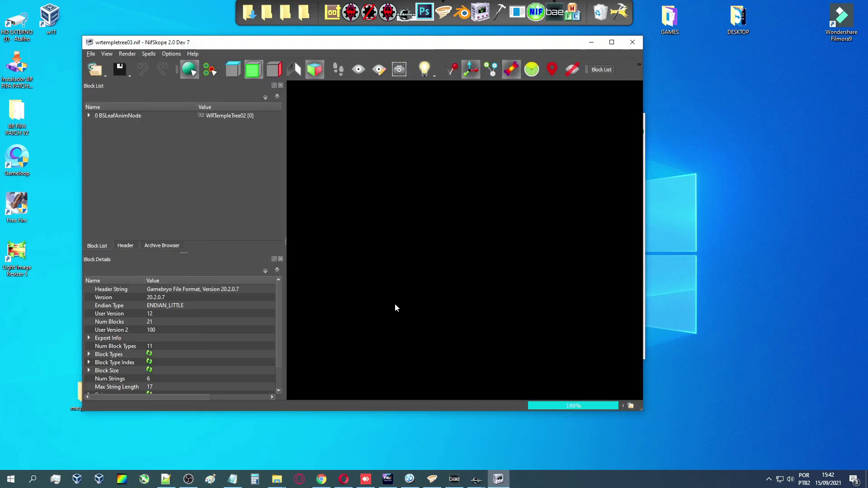
{"action": "left_click", "coordinate": [112, 113]}
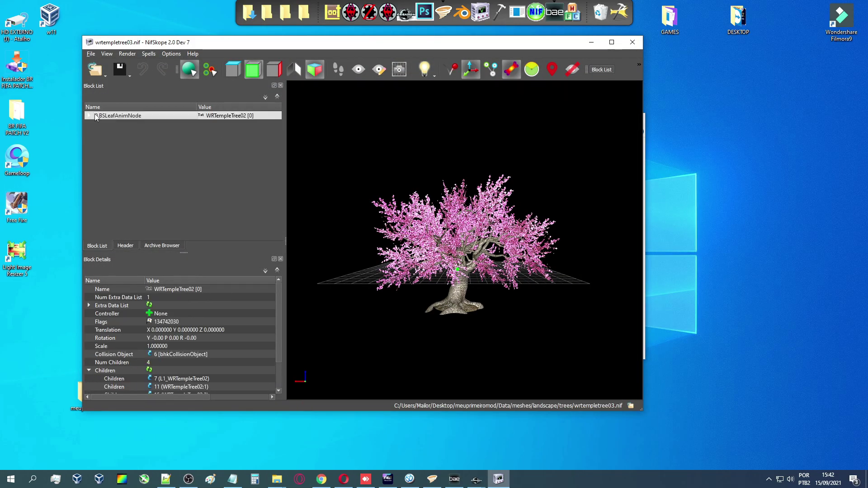
{"action": "double_click", "coordinate": [149, 289]}
{"action": "left_click", "coordinate": [426, 278]}
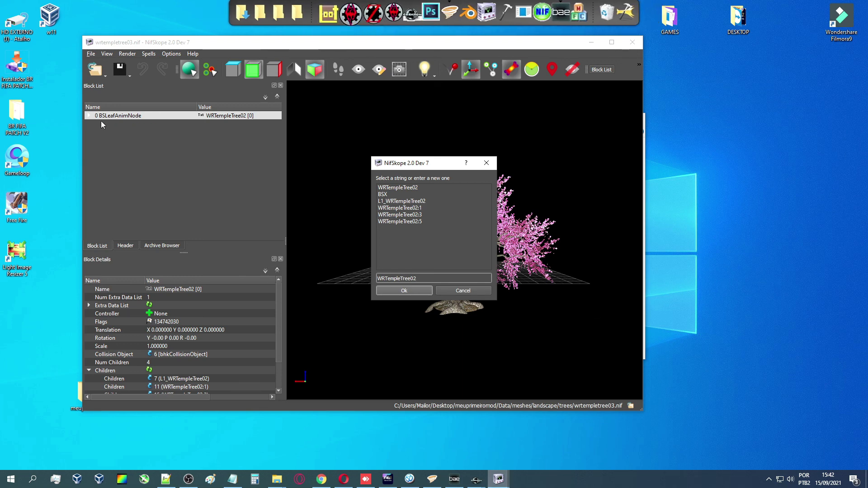
{"action": "key", "text": "Return"}
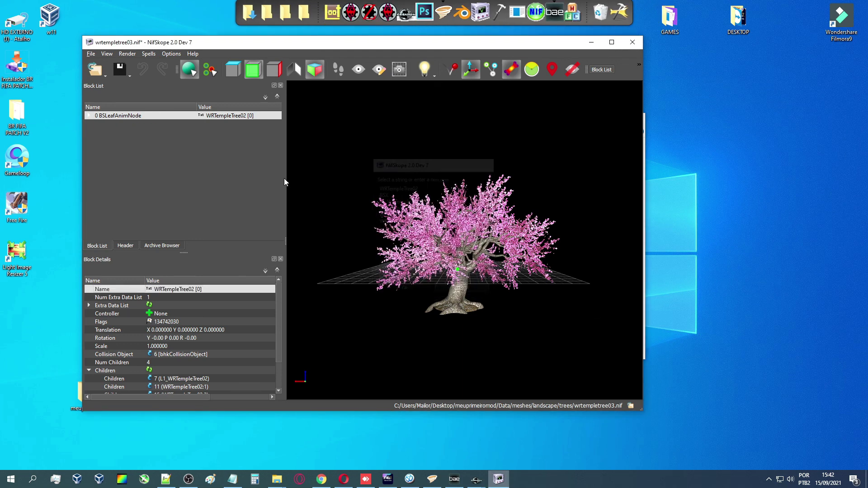
Expand the root BSLeafAnimNode and select the BSTriShape named L1_WRTempleTree02.
{"action": "left_click", "coordinate": [90, 116]}
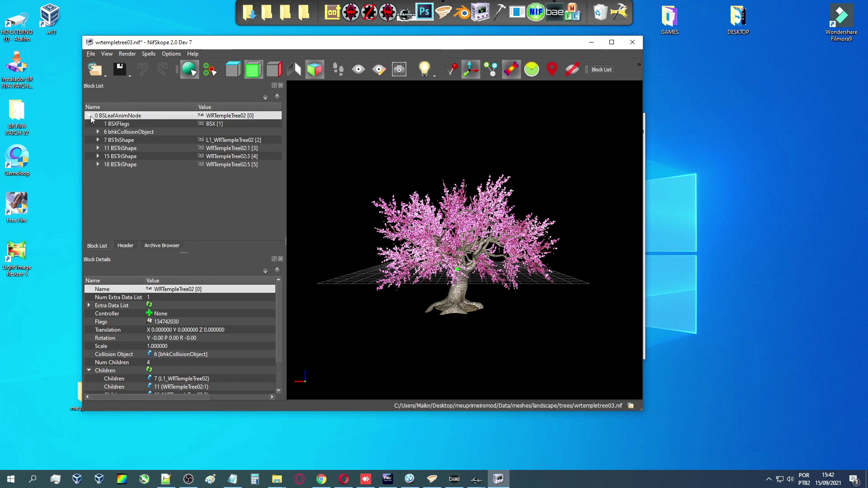
{"action": "left_click", "coordinate": [98, 140]}
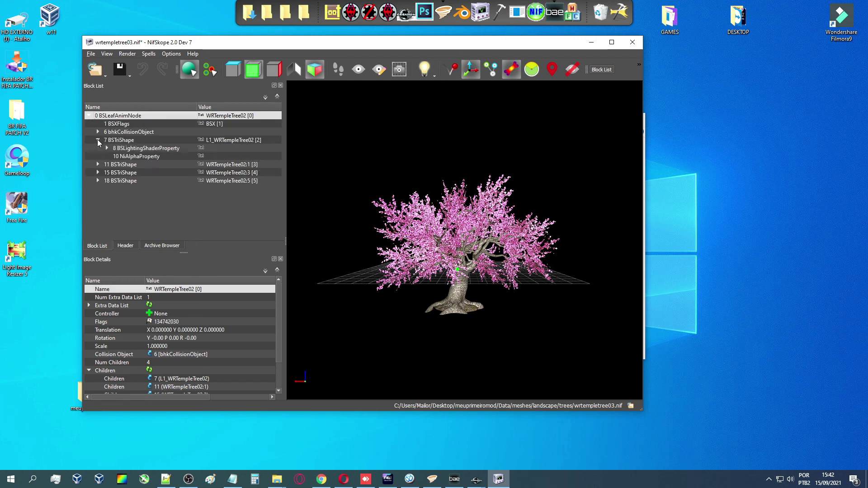
{"action": "left_click", "coordinate": [98, 141]}
{"action": "left_click", "coordinate": [264, 141]}
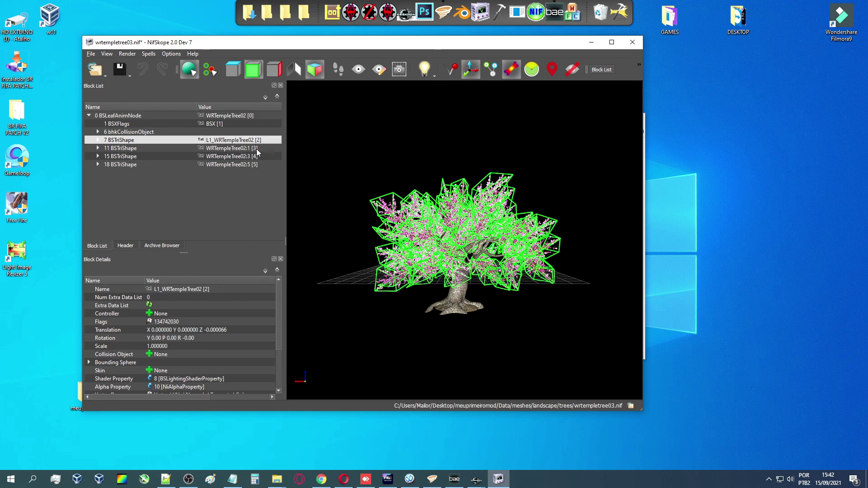
Check the remaining BSTriShape blocks and inspect the texture set of the trunk shape WRTempleTree02:5.
{"action": "left_click", "coordinate": [256, 149]}
{"action": "left_click", "coordinate": [257, 156]}
{"action": "left_click", "coordinate": [257, 165]}
{"action": "left_click", "coordinate": [99, 165]}
{"action": "left_click", "coordinate": [107, 172]}
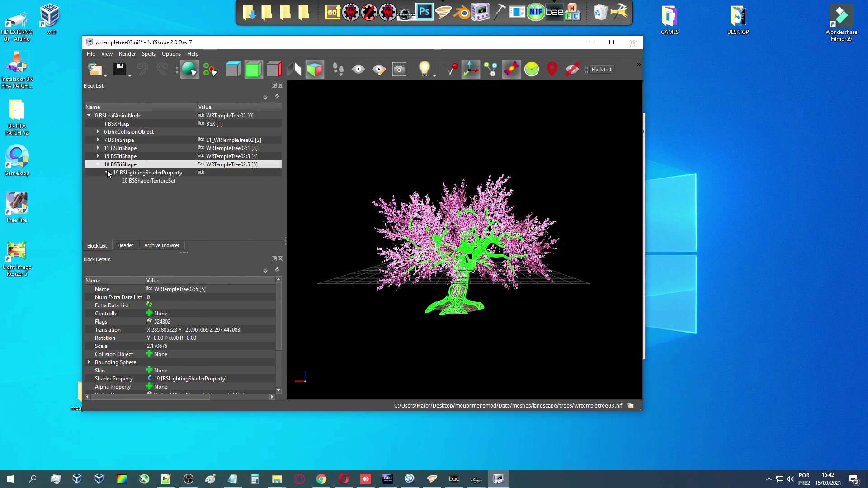
{"action": "left_click", "coordinate": [157, 173]}
{"action": "left_click", "coordinate": [157, 181]}
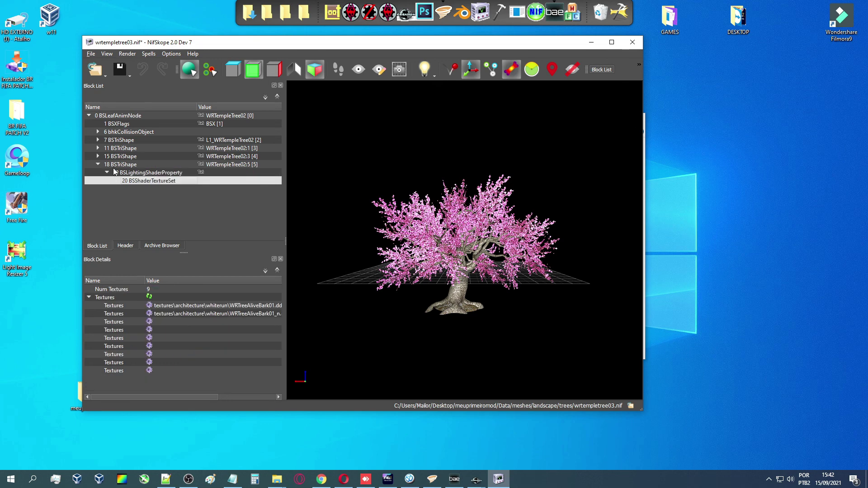
{"action": "left_click", "coordinate": [98, 165]}
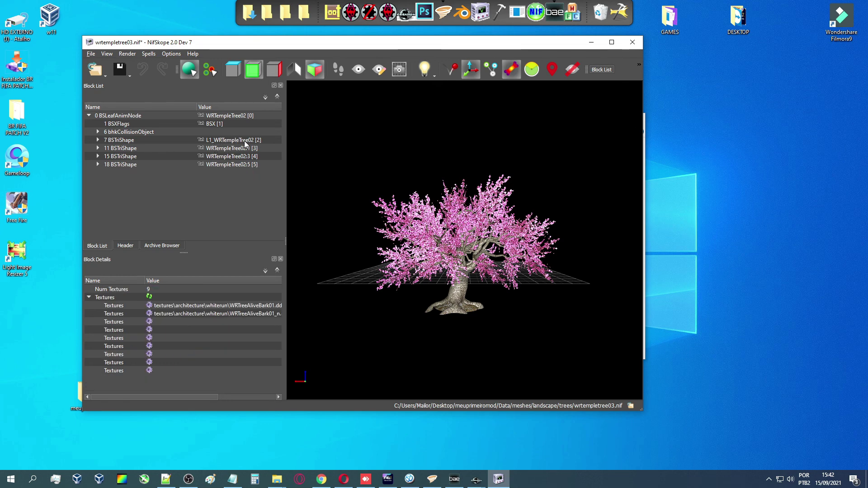
Close wrtempletree03.nif without saving, refresh the desktop and select the file in the mod's trees folder.
{"action": "left_click", "coordinate": [633, 33]}
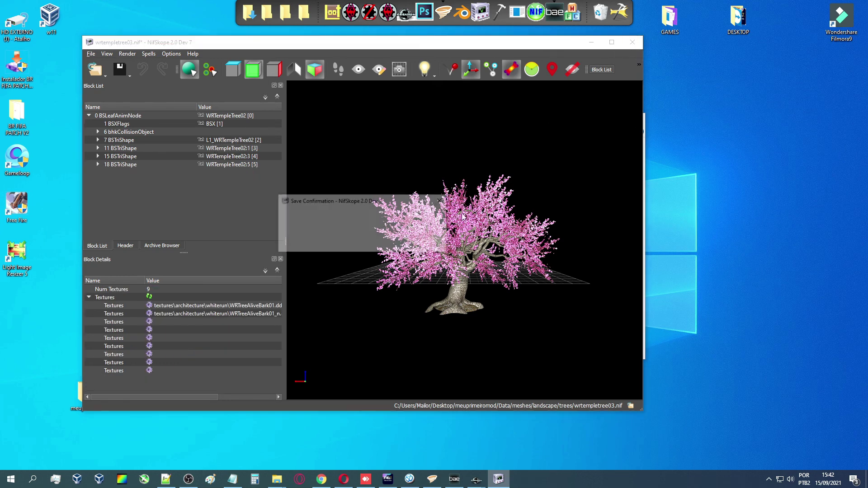
{"action": "left_click", "coordinate": [391, 243]}
{"action": "right_click", "coordinate": [709, 161]}
{"action": "left_click", "coordinate": [733, 187]}
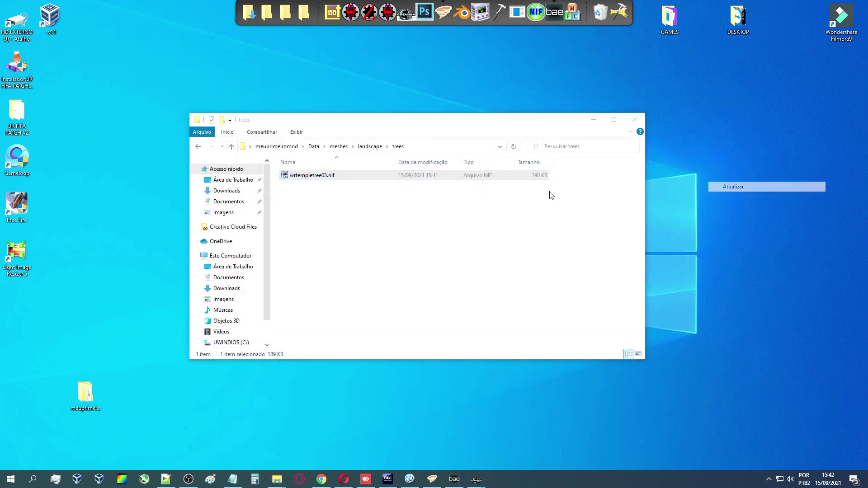
{"action": "left_click", "coordinate": [354, 179]}
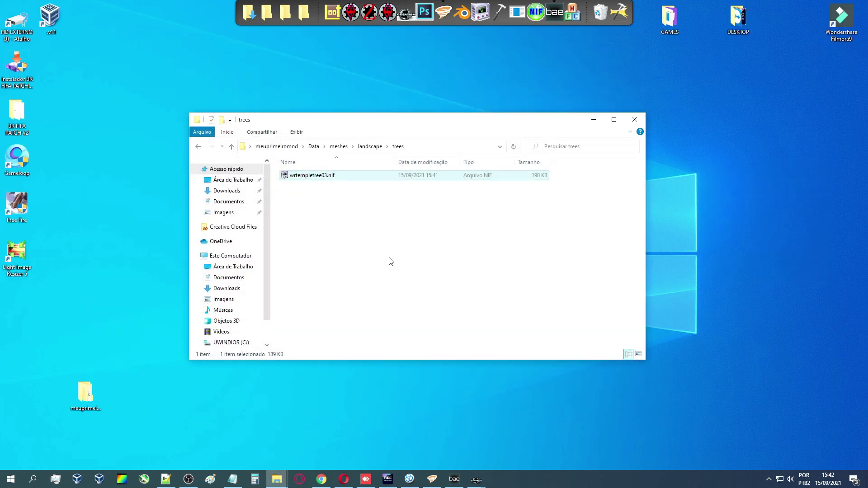
Copy the meshes folder from the meuprimeiromod Data folder into the Skyrim Special Edition Data folder.
{"action": "key", "text": "BackSpace"}
{"action": "key", "text": "BackSpace"}
{"action": "key", "text": "BackSpace"}
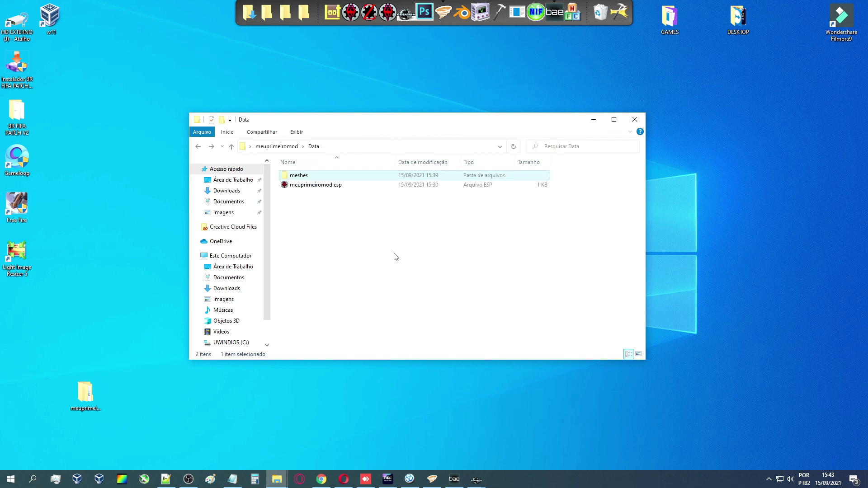
{"action": "right_click", "coordinate": [311, 178]}
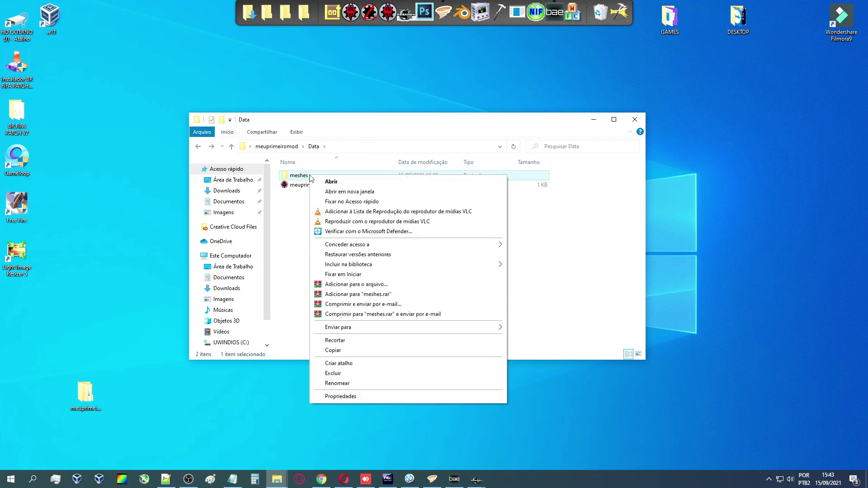
{"action": "left_click", "coordinate": [358, 349]}
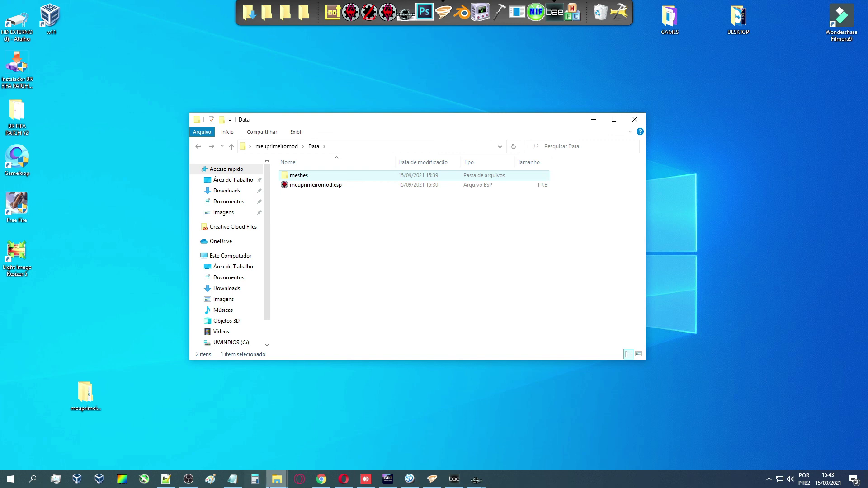
{"action": "left_click", "coordinate": [271, 486]}
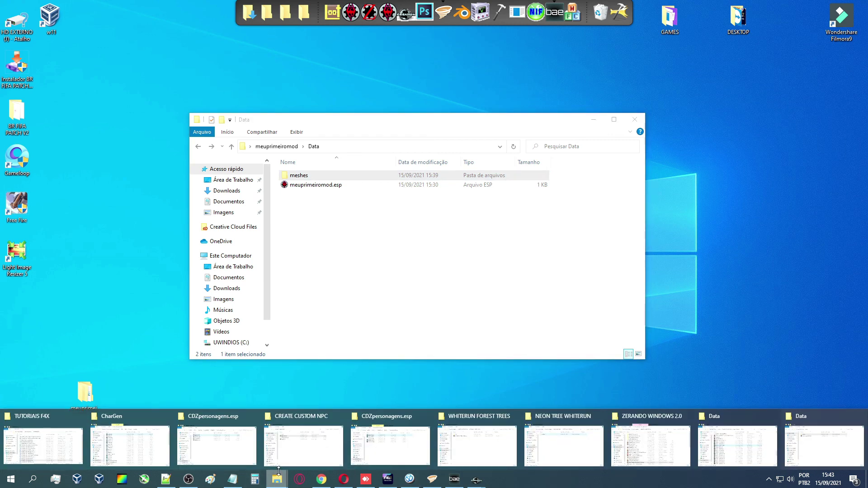
{"action": "left_click", "coordinate": [752, 448]}
{"action": "left_click_drag", "start_coordinate": [721, 278], "coordinate": [718, 163]}
{"action": "right_click", "coordinate": [701, 185]}
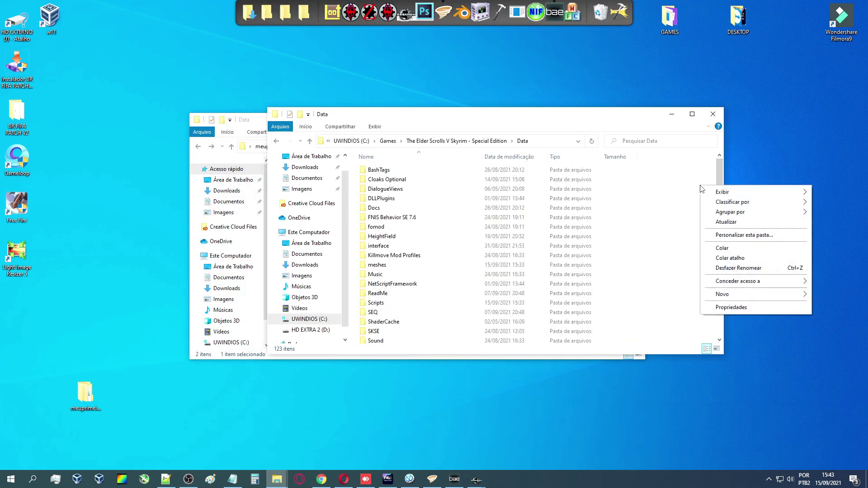
{"action": "left_click", "coordinate": [723, 249]}
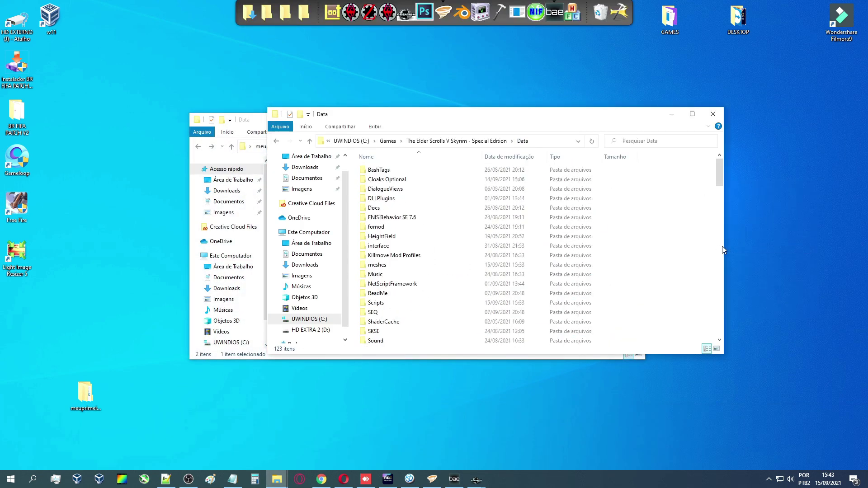
Open the meshes > landscape > trees folder in both the mod's and the game's Data folder, with the two windows arranged for comparison.
{"action": "double_click", "coordinate": [420, 265]}
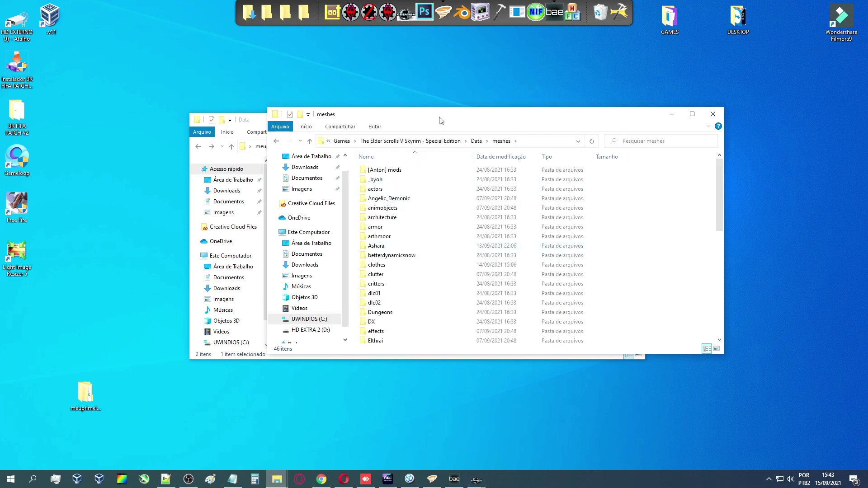
{"action": "left_click_drag", "start_coordinate": [452, 120], "coordinate": [381, 222]}
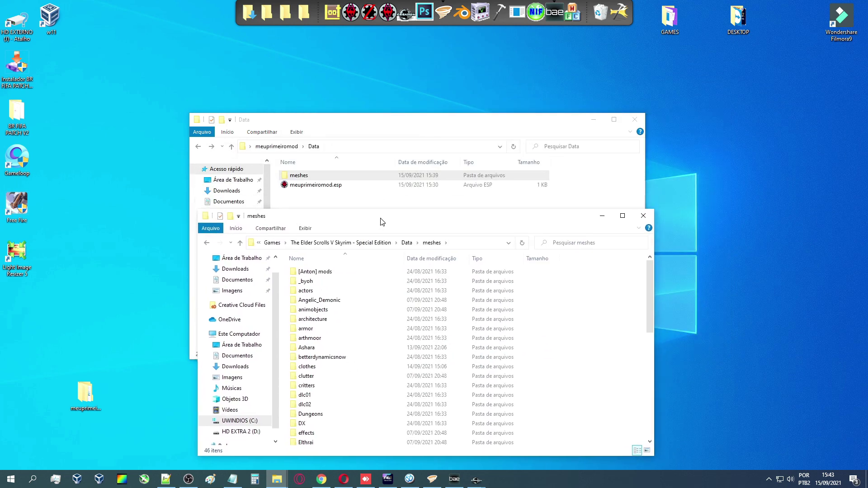
{"action": "double_click", "coordinate": [366, 176]}
{"action": "double_click", "coordinate": [367, 177]}
{"action": "double_click", "coordinate": [366, 176]}
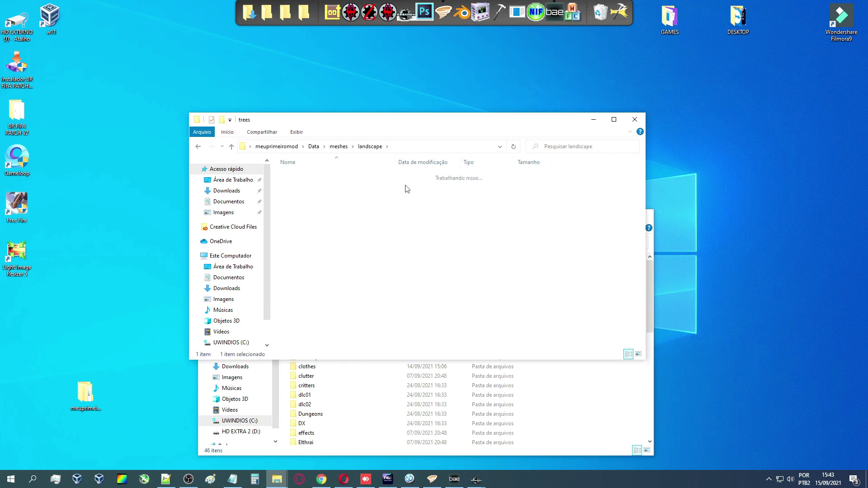
{"action": "left_click", "coordinate": [608, 421]}
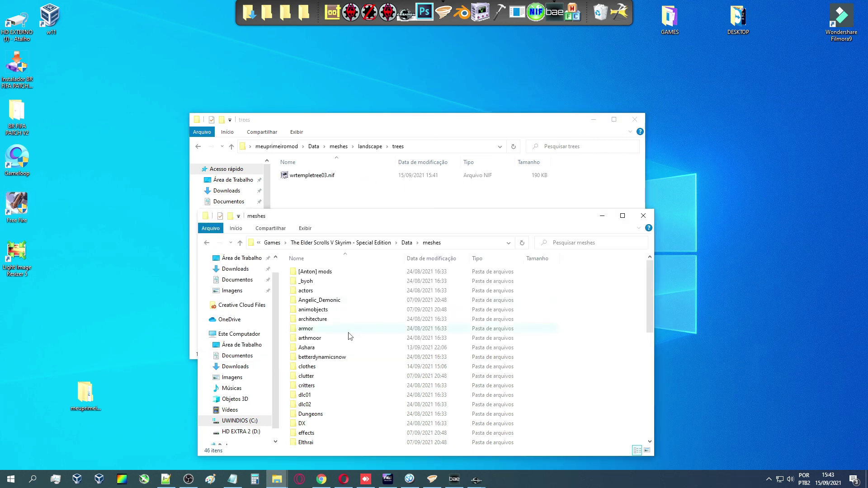
{"action": "scroll", "coordinate": [349, 336], "scroll_direction": "down", "scroll_amount": 9}
{"action": "double_click", "coordinate": [322, 273]}
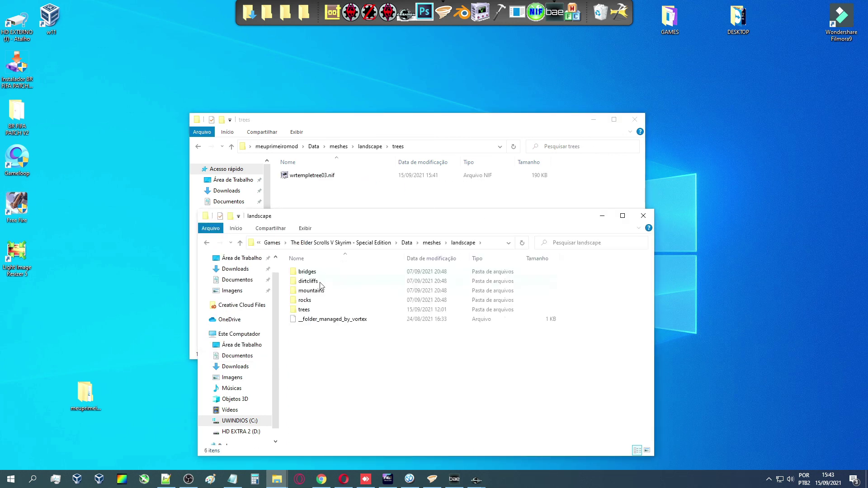
{"action": "double_click", "coordinate": [318, 312]}
{"action": "left_click_drag", "start_coordinate": [423, 224], "coordinate": [425, 201]}
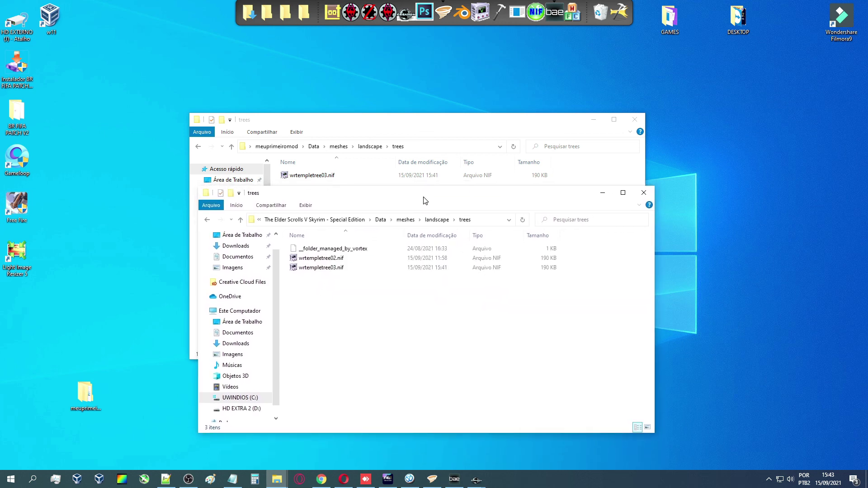
Delete wrtempletree02.nif from the game's trees folder and select wrtempletree03.nif there.
{"action": "left_click", "coordinate": [348, 260]}
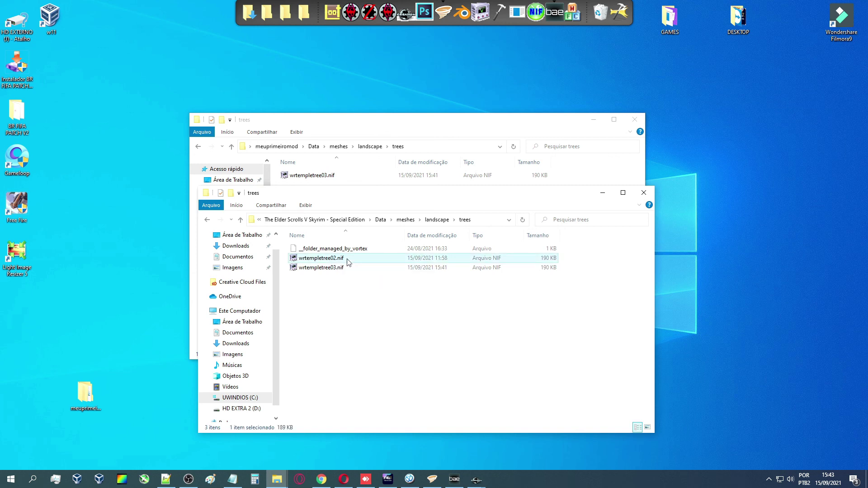
{"action": "key", "text": "Delete"}
{"action": "right_click", "coordinate": [705, 176]}
{"action": "left_click", "coordinate": [726, 203]}
{"action": "left_click", "coordinate": [355, 258]}
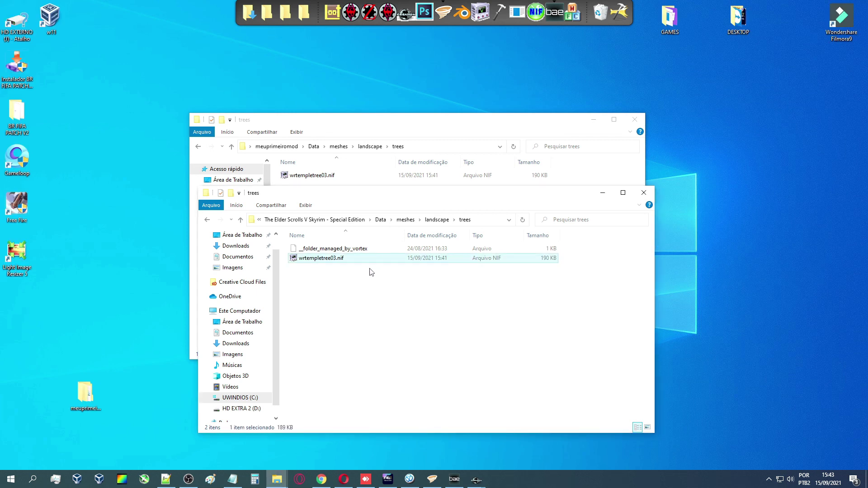
Switch to the Creation Kit and cancel the open Tree dialog of TreeWRTemple02.
{"action": "mouse_move", "coordinate": [477, 481]}
{"action": "left_click", "coordinate": [476, 480]}
{"action": "left_click", "coordinate": [506, 454]}
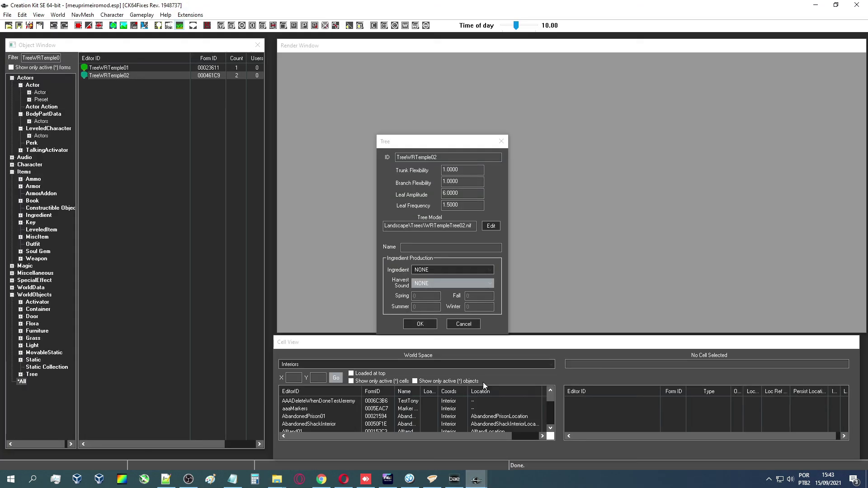
{"action": "left_click", "coordinate": [466, 325]}
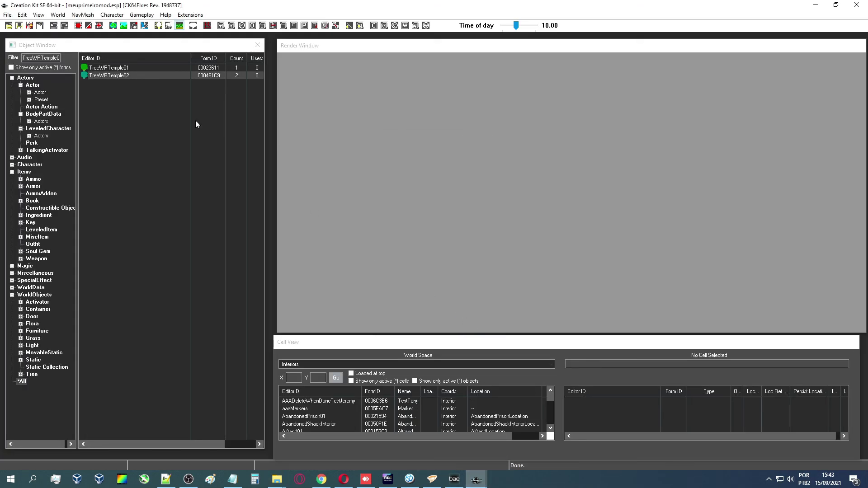
Create a new tree form TreeWRTemple03 from TreeWRTemple02, using landscape\trees\wrtempletree03.nif as its tree model.
{"action": "left_click", "coordinate": [138, 75]}
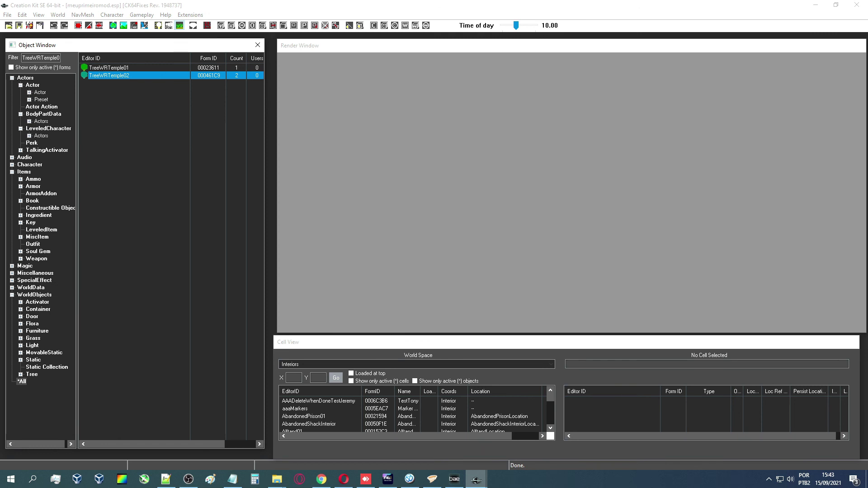
{"action": "key", "text": "Return"}
{"action": "left_click", "coordinate": [448, 159]}
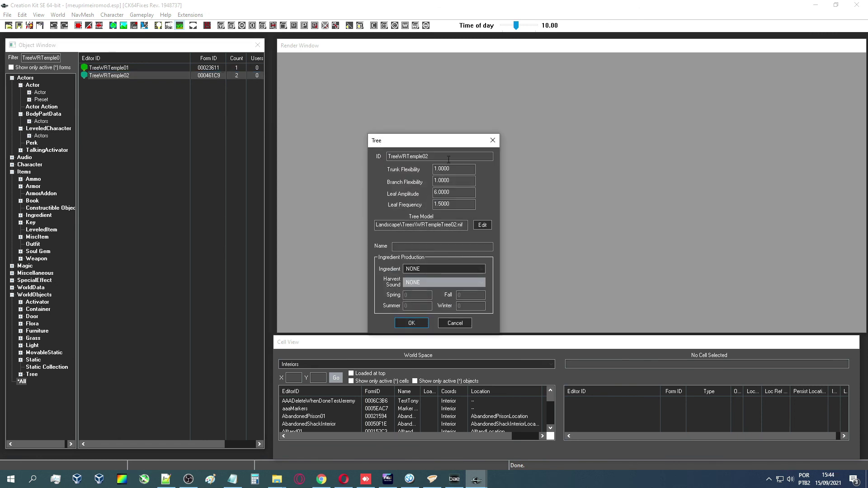
{"action": "left_click", "coordinate": [483, 225]}
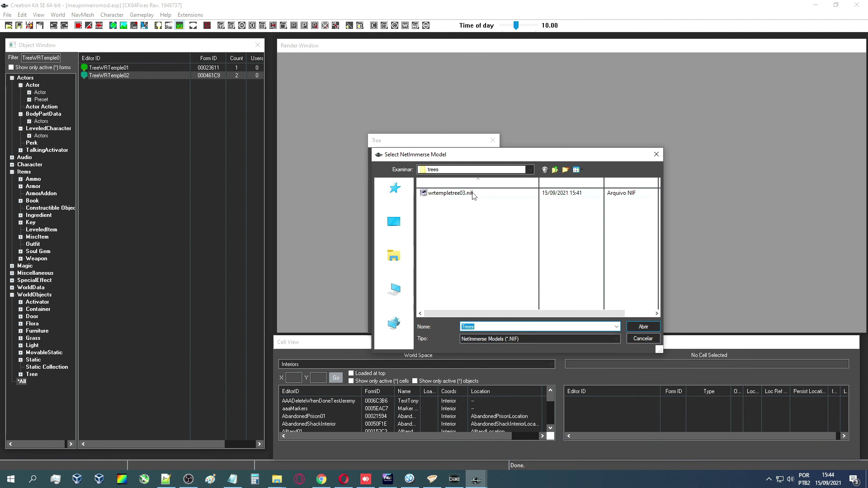
{"action": "double_click", "coordinate": [473, 194]}
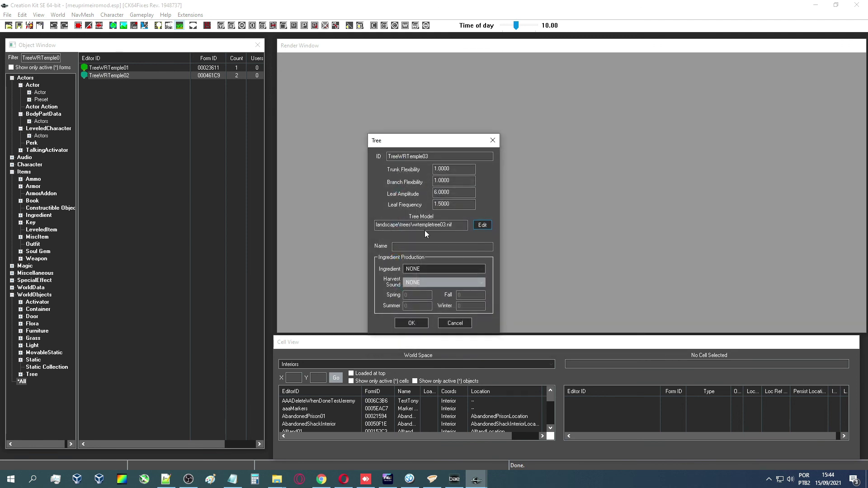
{"action": "left_click", "coordinate": [412, 323]}
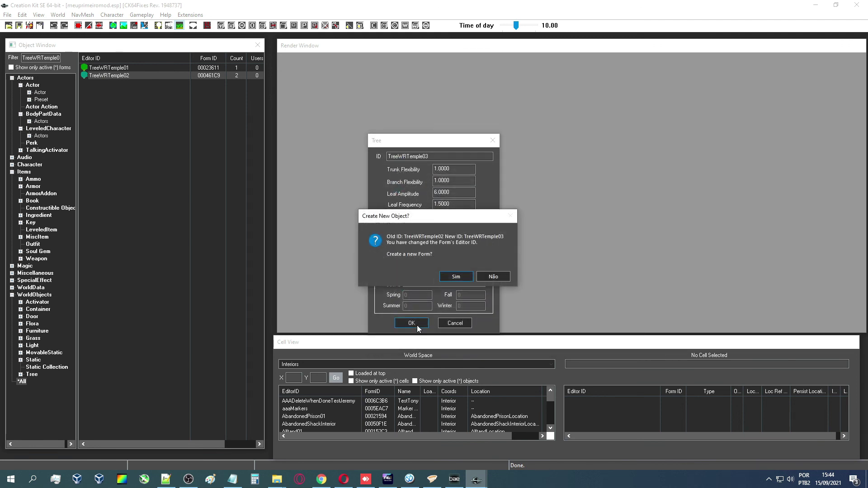
{"action": "left_click", "coordinate": [455, 277]}
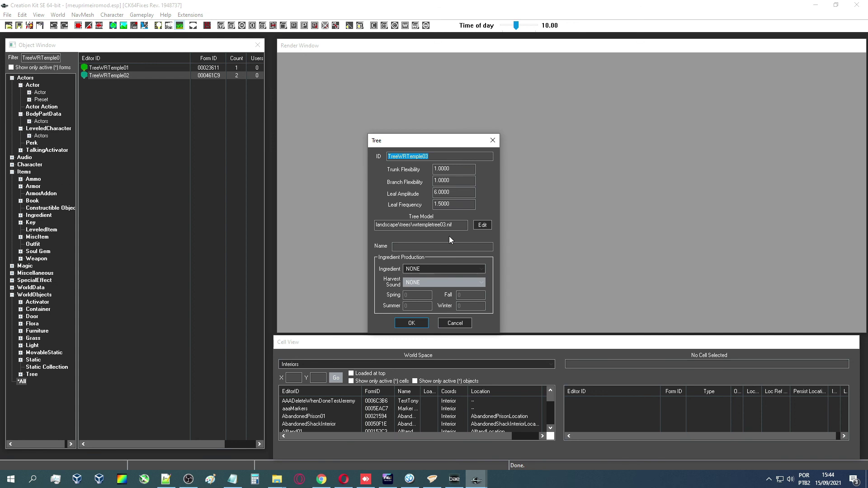
{"action": "key", "text": "Return"}
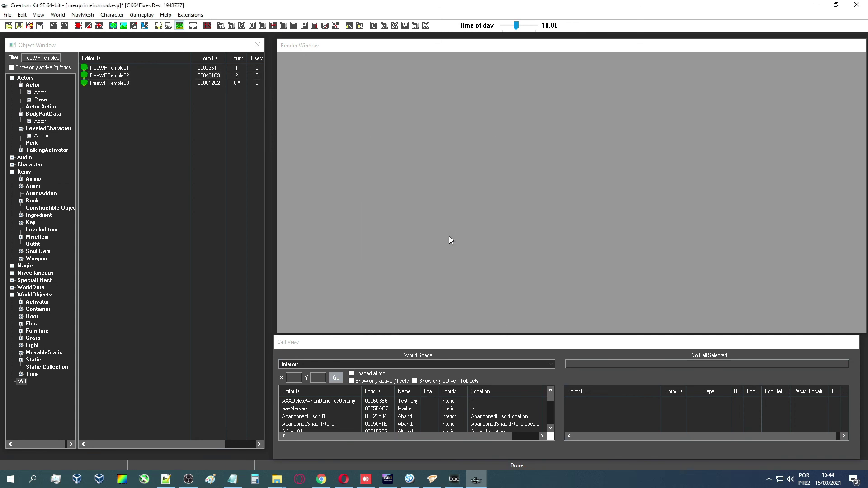
Preview TreeWRTemple03, compare it with TreeWRTemple01 and TreeWRTemple02, and close the preview.
{"action": "right_click", "coordinate": [137, 83]}
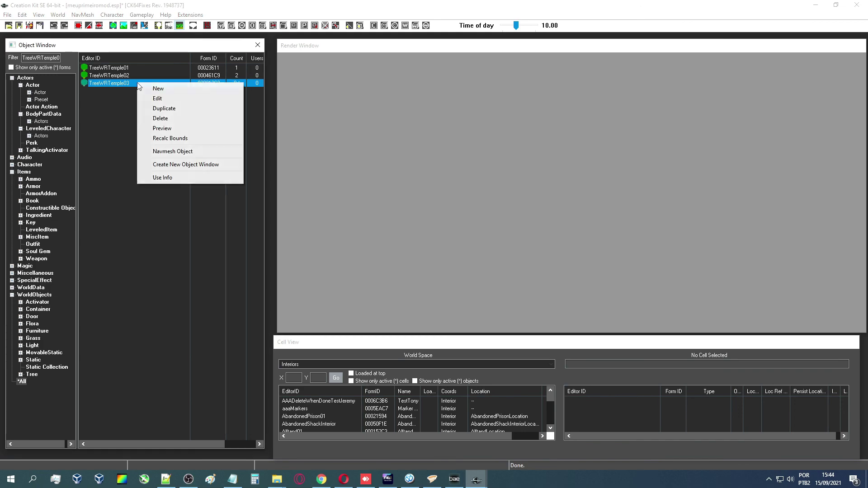
{"action": "left_click", "coordinate": [169, 128]}
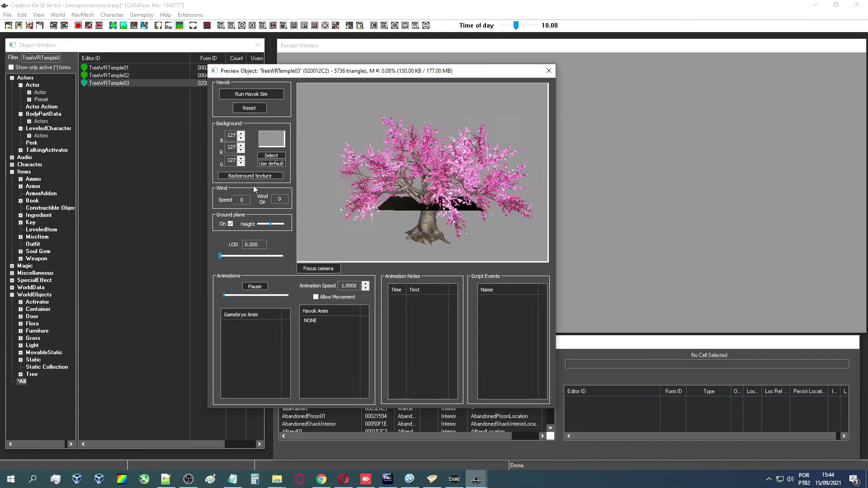
{"action": "left_click", "coordinate": [144, 68]}
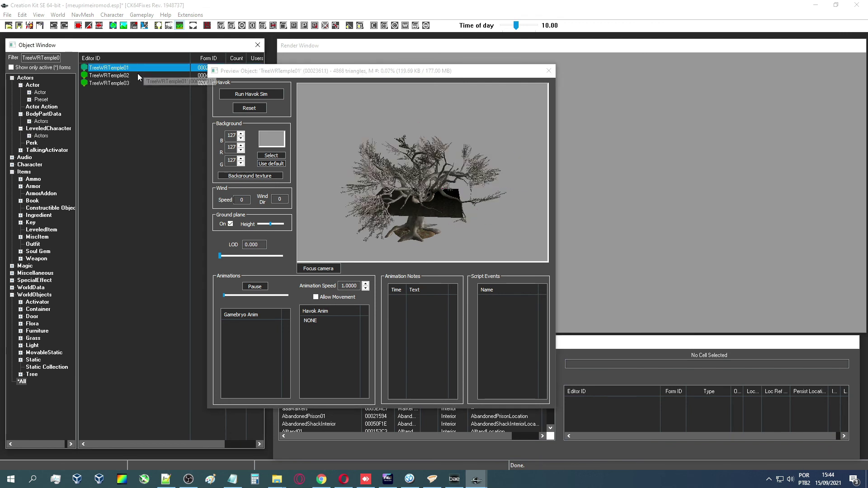
{"action": "left_click", "coordinate": [137, 75]}
{"action": "left_click", "coordinate": [445, 203]}
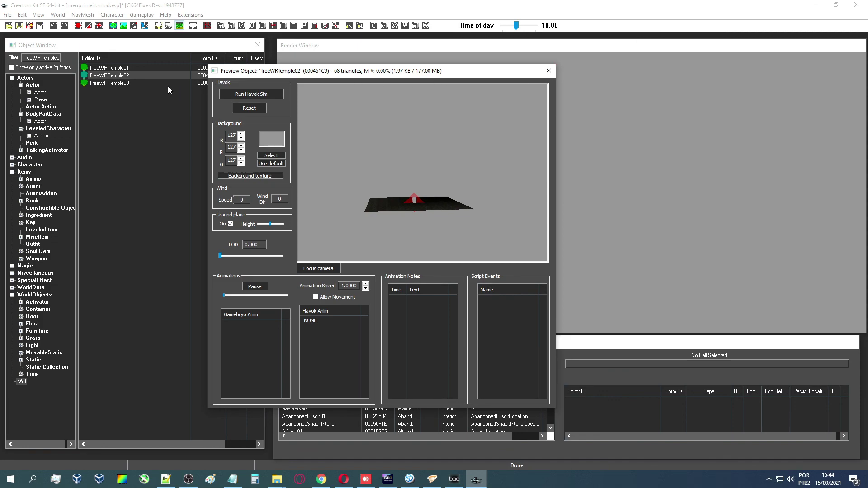
{"action": "left_click", "coordinate": [135, 83]}
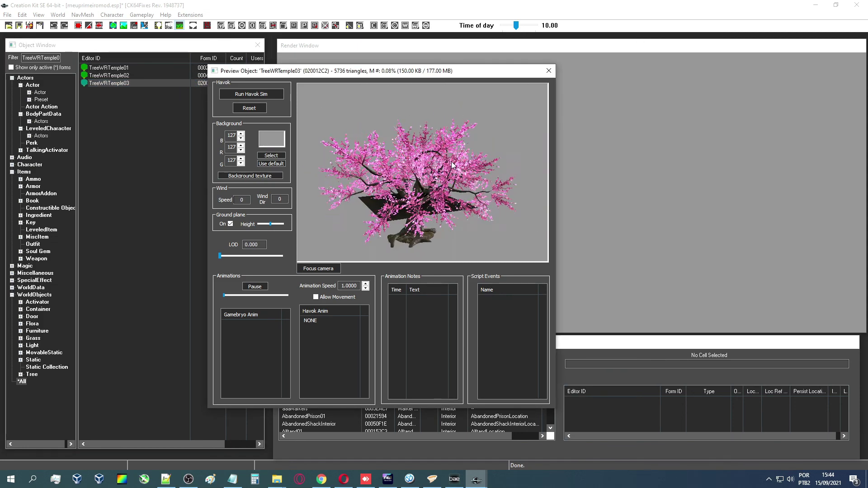
{"action": "left_click", "coordinate": [549, 71]}
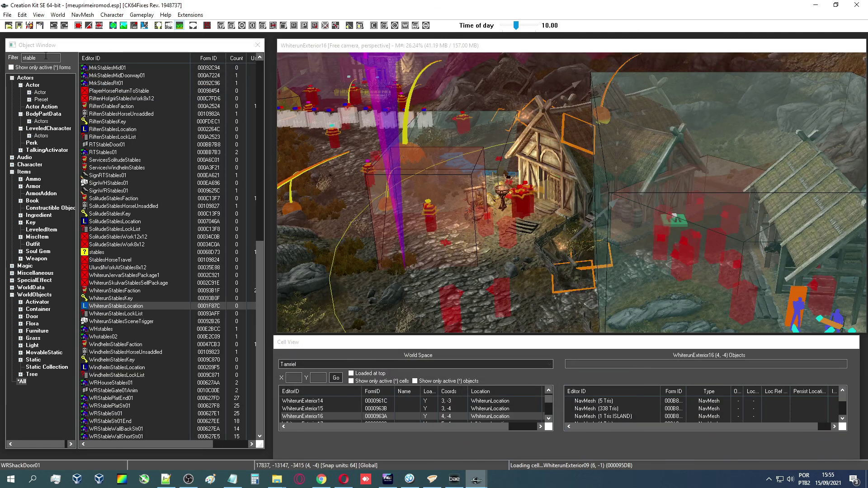
Open the use report of WhiterunStablesLocation and load the WhiterunStables cell from it into the render view.
{"action": "double_click", "coordinate": [46, 57]}
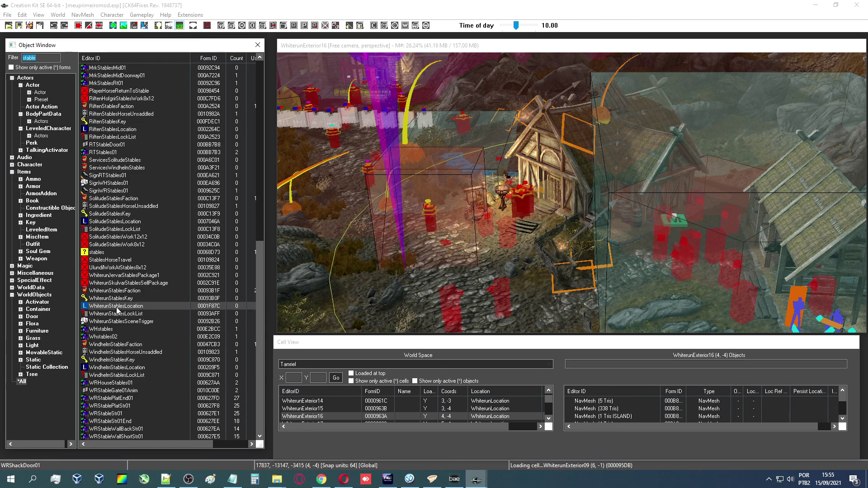
{"action": "left_click", "coordinate": [98, 308]}
{"action": "right_click", "coordinate": [138, 311]}
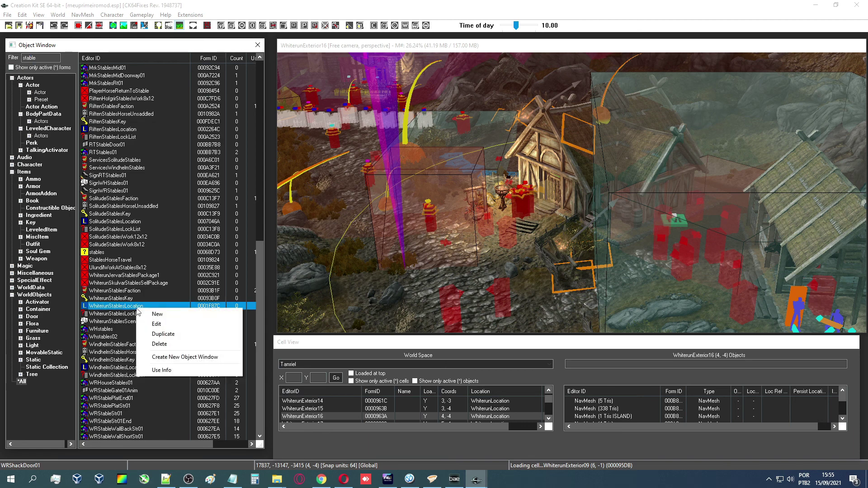
{"action": "left_click", "coordinate": [162, 373]}
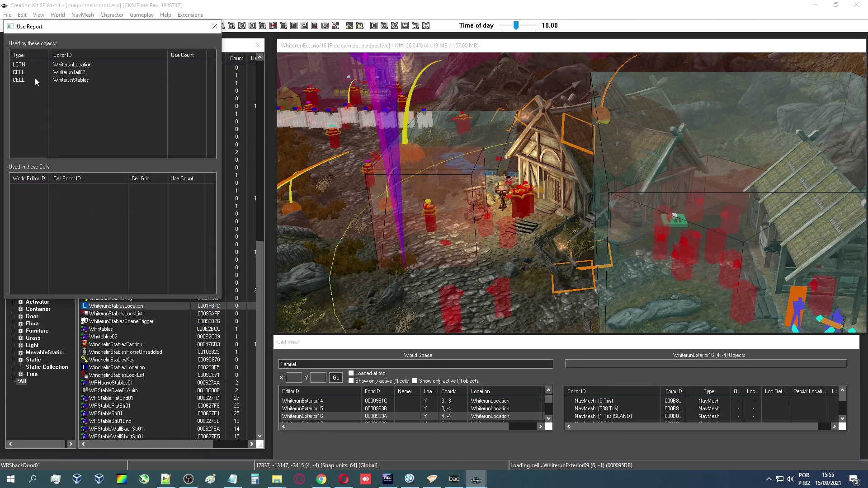
{"action": "left_click", "coordinate": [84, 82]}
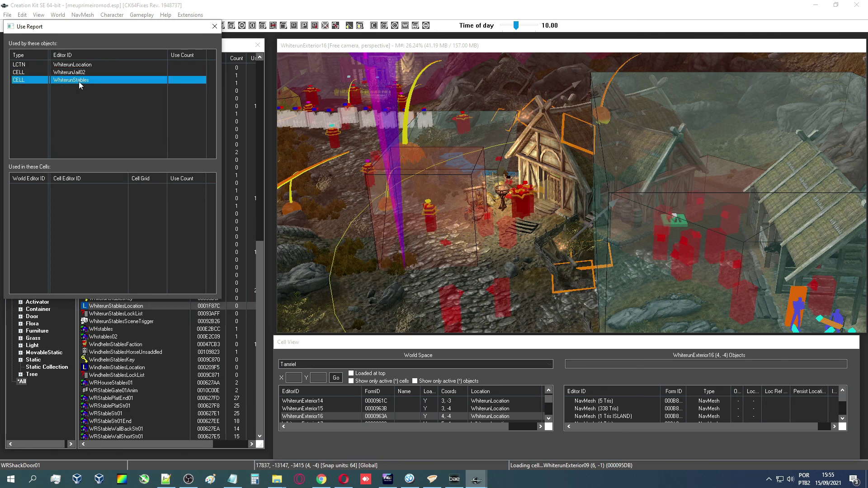
{"action": "double_click", "coordinate": [110, 81]}
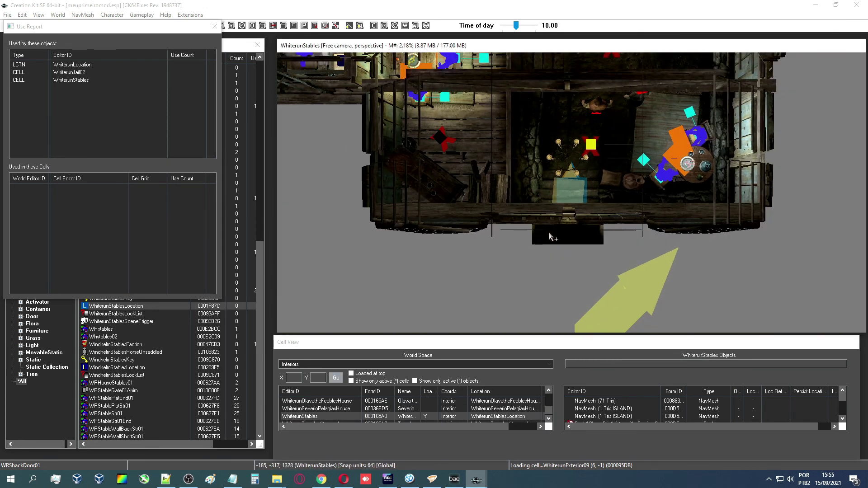
Follow the exit door of the WhiterunStables interior to its linked door in the Tamriel exterior.
{"action": "scroll", "coordinate": [566, 192], "scroll_direction": "up", "scroll_amount": 2}
{"action": "double_click", "coordinate": [566, 191]}
{"action": "left_click", "coordinate": [467, 267]}
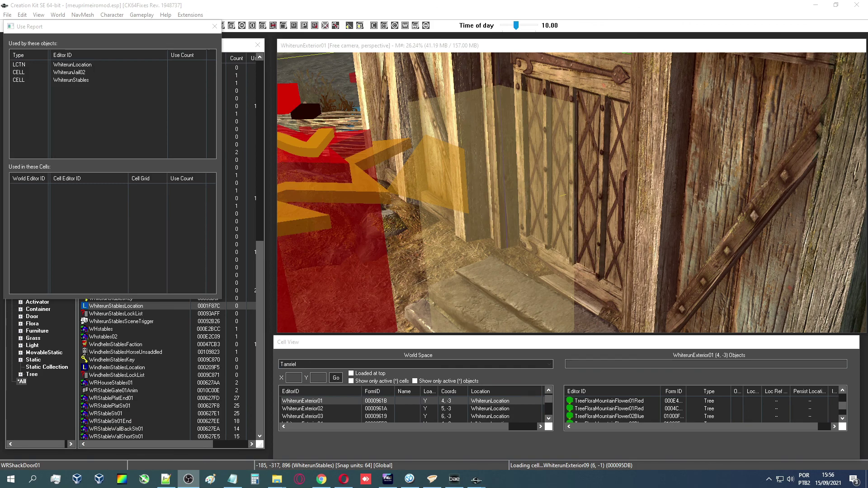
Move the render view from the stables to the open stony ground in WhiterunExterior04 and close the use report.
{"action": "scroll", "coordinate": [571, 210], "scroll_direction": "down", "scroll_amount": 10}
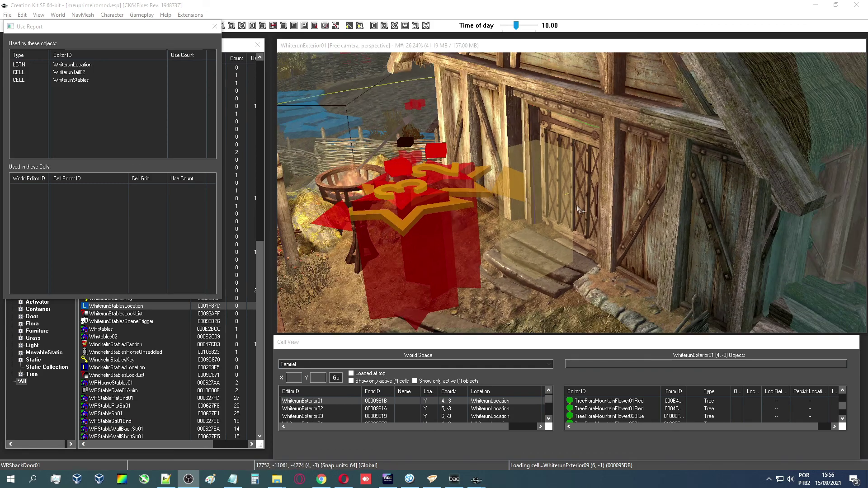
{"action": "middle_click_drag", "start_coordinate": [538, 181], "coordinate": [561, 216]}
{"action": "middle_click_drag", "start_coordinate": [510, 196], "coordinate": [576, 227]}
{"action": "middle_click_drag", "start_coordinate": [538, 181], "coordinate": [441, 231]}
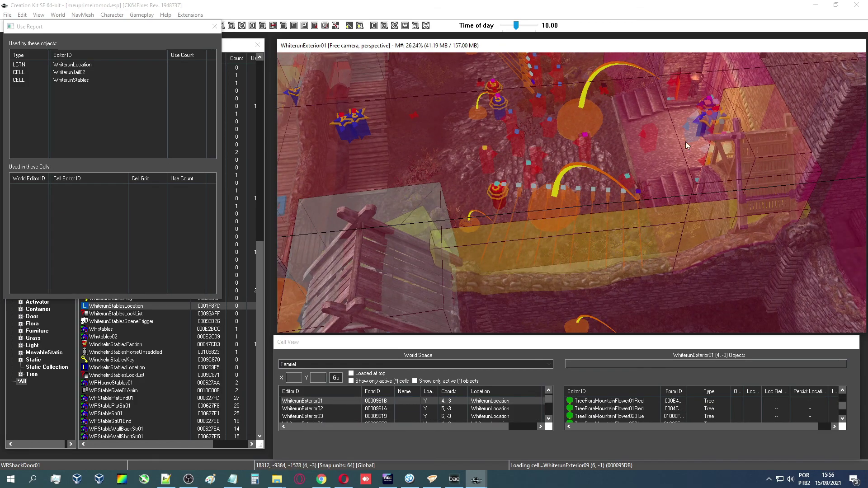
{"action": "middle_click_drag", "start_coordinate": [686, 142], "coordinate": [545, 209]}
{"action": "scroll", "coordinate": [545, 210], "scroll_direction": "up", "scroll_amount": 5}
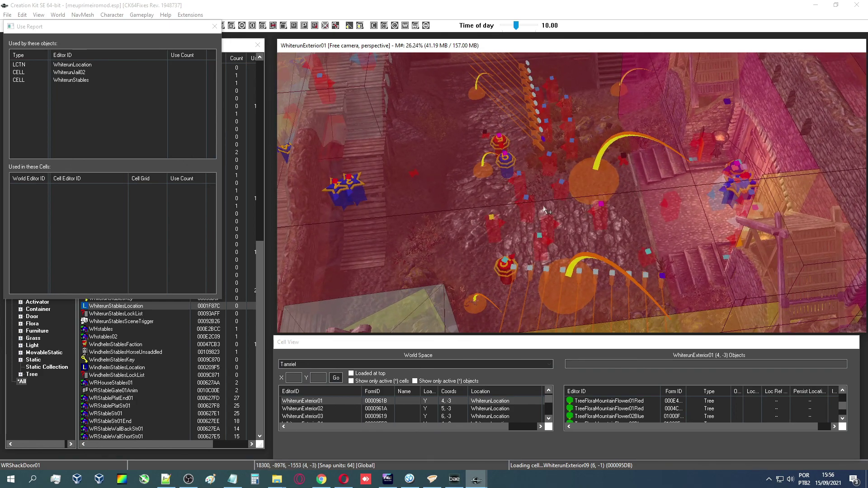
{"action": "scroll", "coordinate": [545, 212], "scroll_direction": "up", "scroll_amount": 6}
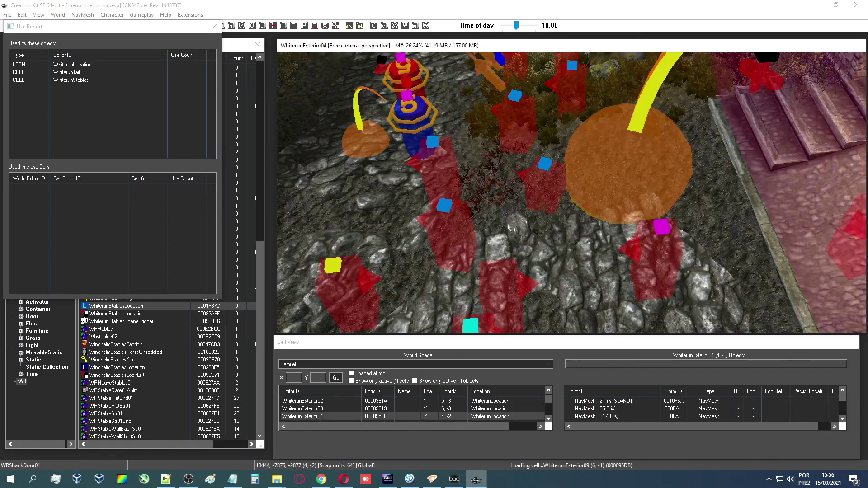
{"action": "middle_click_drag", "start_coordinate": [508, 224], "coordinate": [552, 219]}
{"action": "left_click", "coordinate": [215, 27]}
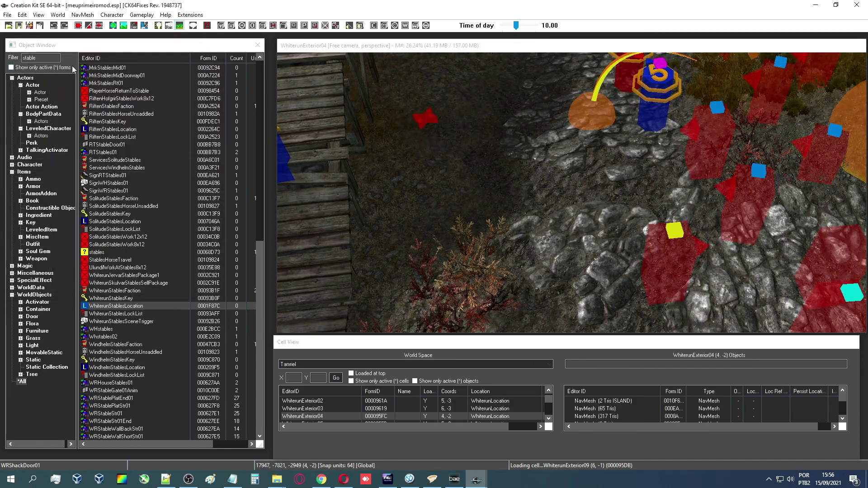
Copy the text WRTempleTree from the Notepad note and filter all objects in the Creation Kit by it.
{"action": "left_click", "coordinate": [232, 479]}
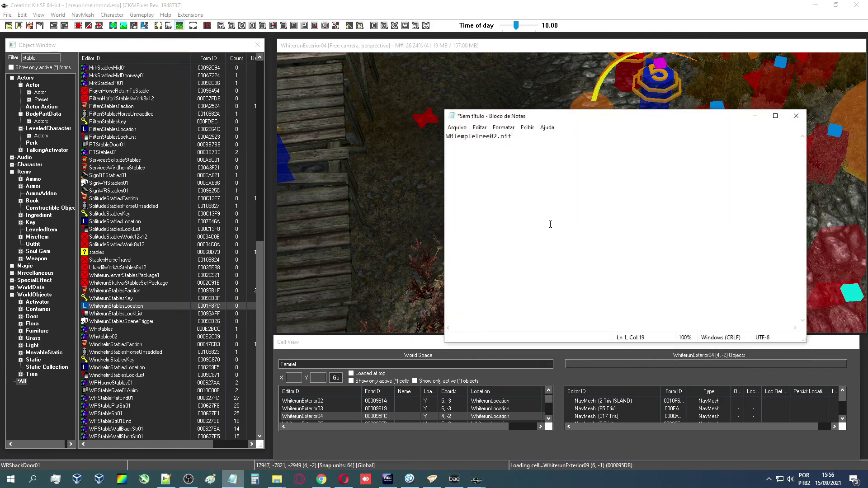
{"action": "left_click_drag", "start_coordinate": [491, 137], "coordinate": [446, 137]}
{"action": "key", "text": "ctrl+c"}
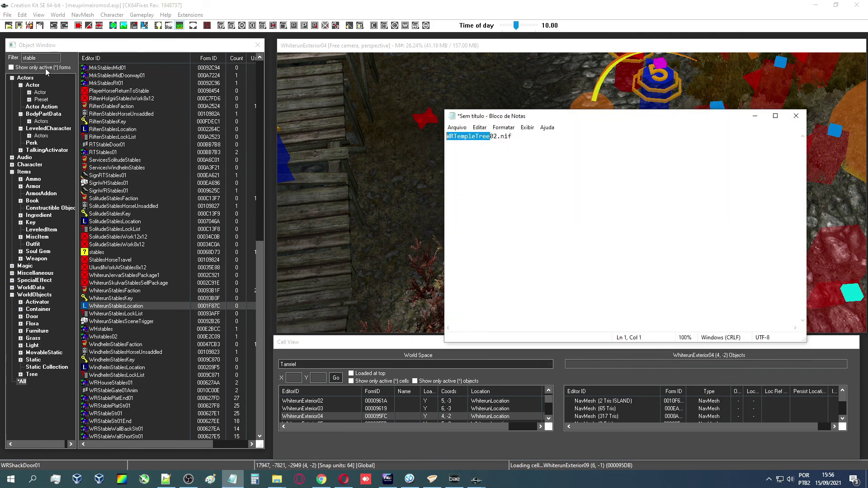
{"action": "double_click", "coordinate": [55, 55]}
{"action": "key", "text": "ctrl+v"}
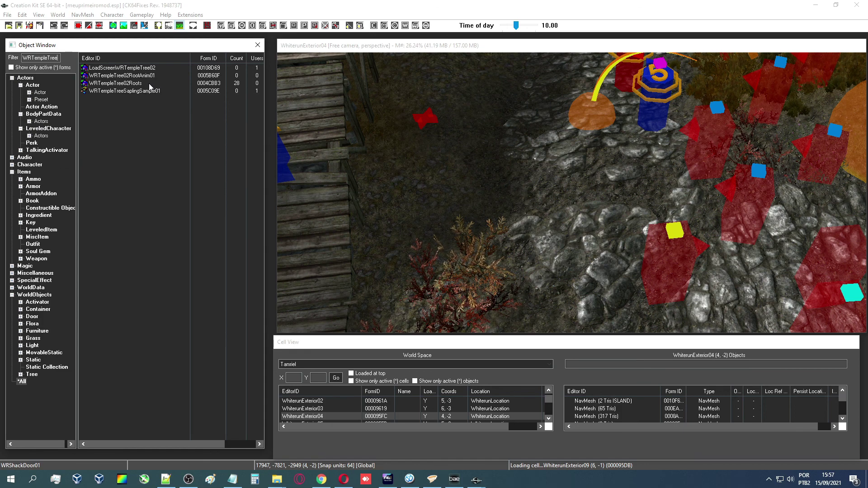
{"action": "left_click", "coordinate": [23, 384]}
Copy TreeWRTemple0 from the Notepad note and filter the Creation Kit objects by it.
{"action": "left_click", "coordinate": [233, 480]}
{"action": "key", "text": "shift+Right"}
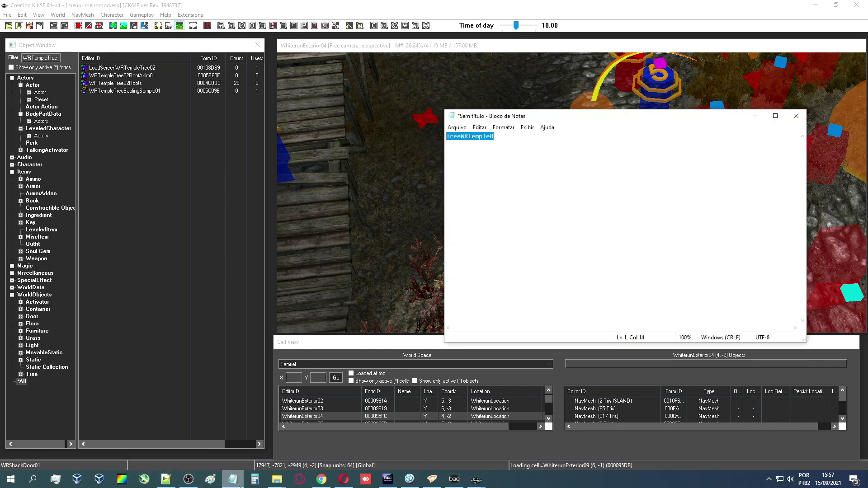
{"action": "key", "text": "alt+Tab"}
{"action": "key", "text": "ctrl+a"}
{"action": "key", "text": "ctrl+v"}
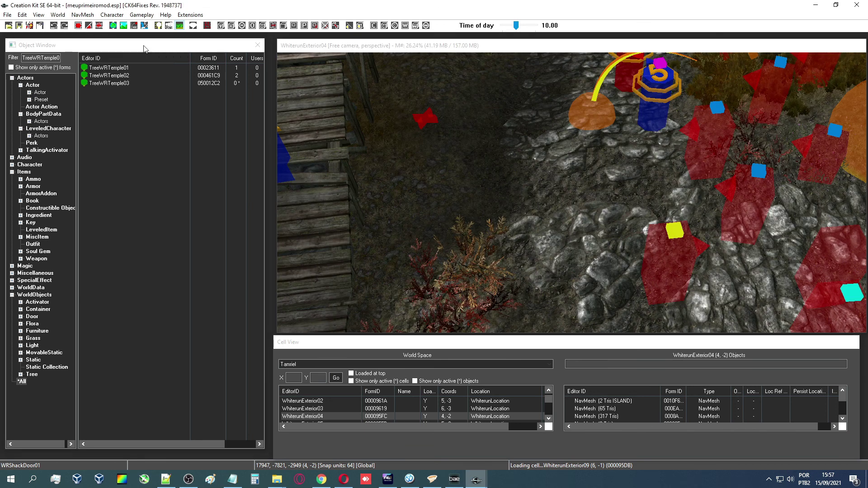
Place TreeWRTemple03 on the open ground of WhiterunExterior04 near the wooden ramp and adjust its height to the terrain.
{"action": "left_click_drag", "start_coordinate": [129, 84], "coordinate": [509, 247]}
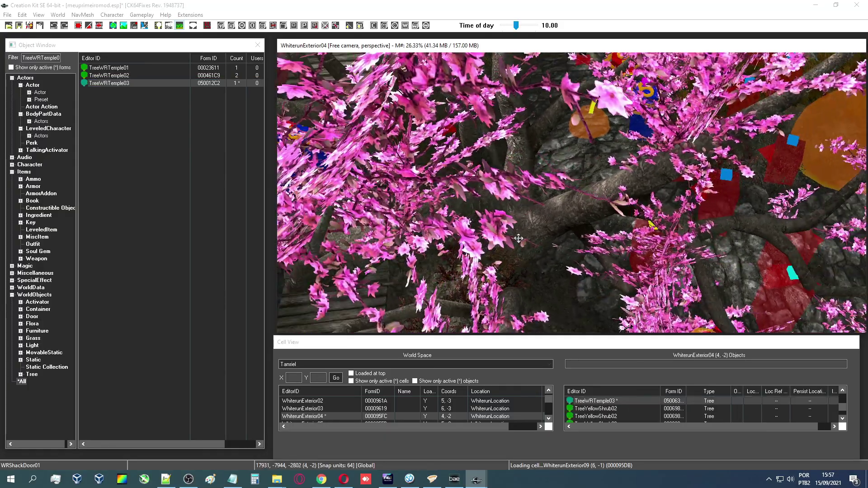
{"action": "middle_click_drag", "start_coordinate": [519, 238], "coordinate": [391, 230]}
{"action": "middle_click_drag", "start_coordinate": [506, 200], "coordinate": [498, 265]}
{"action": "scroll", "coordinate": [522, 216], "scroll_direction": "down", "scroll_amount": 10}
{"action": "left_click_drag", "start_coordinate": [523, 216], "coordinate": [523, 161]}
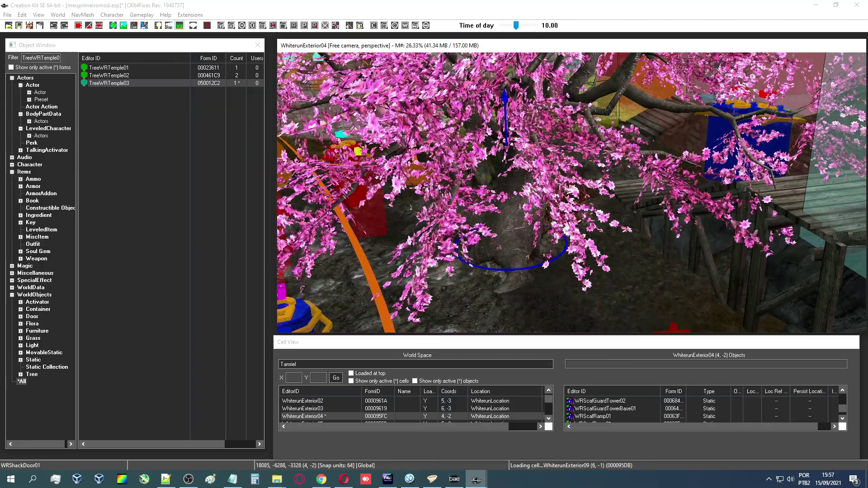
{"action": "middle_click_drag", "start_coordinate": [522, 161], "coordinate": [682, 180]}
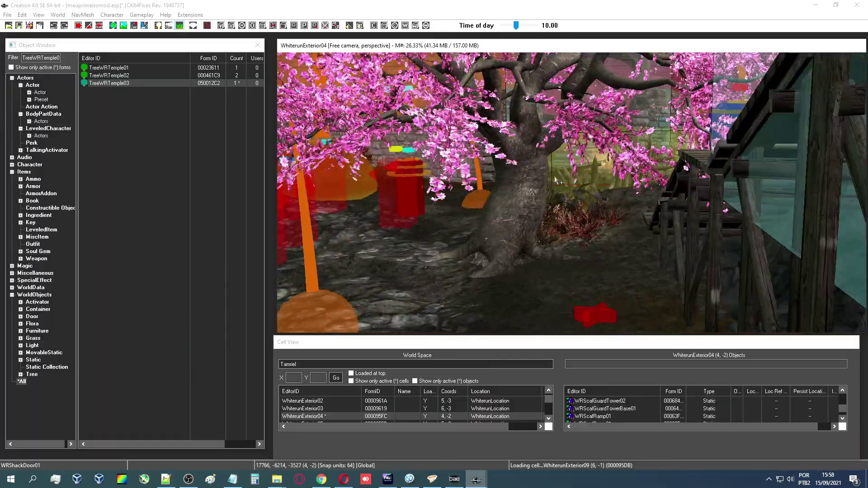
Save the plugin and deploy the mods in Vortex, using the newer file for meuprimeiromod.
{"action": "left_click", "coordinate": [18, 25]}
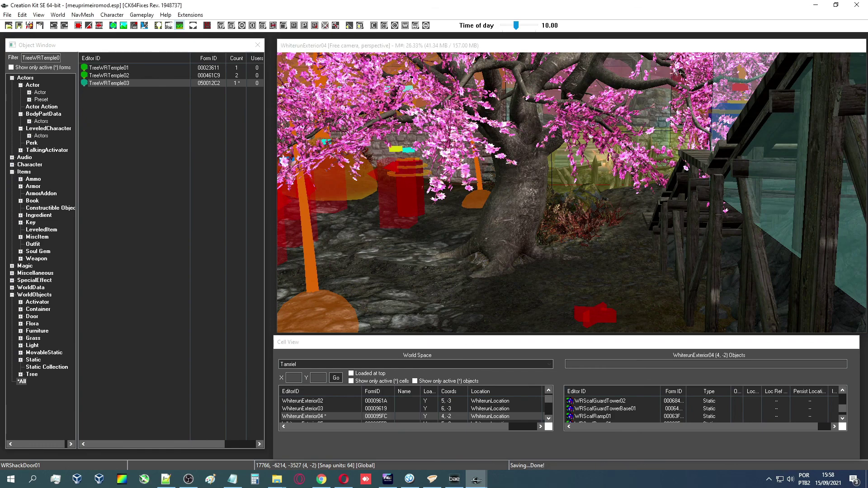
{"action": "left_click", "coordinate": [816, 5]}
{"action": "left_click", "coordinate": [429, 112]}
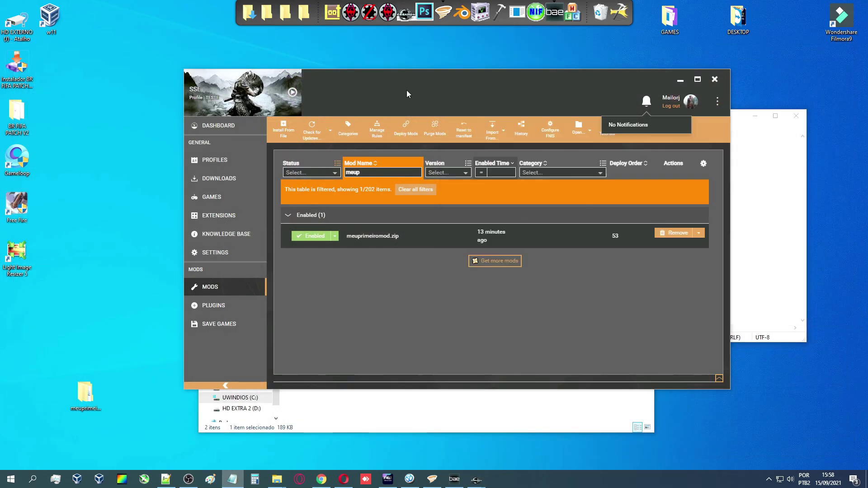
{"action": "left_click", "coordinate": [406, 127]}
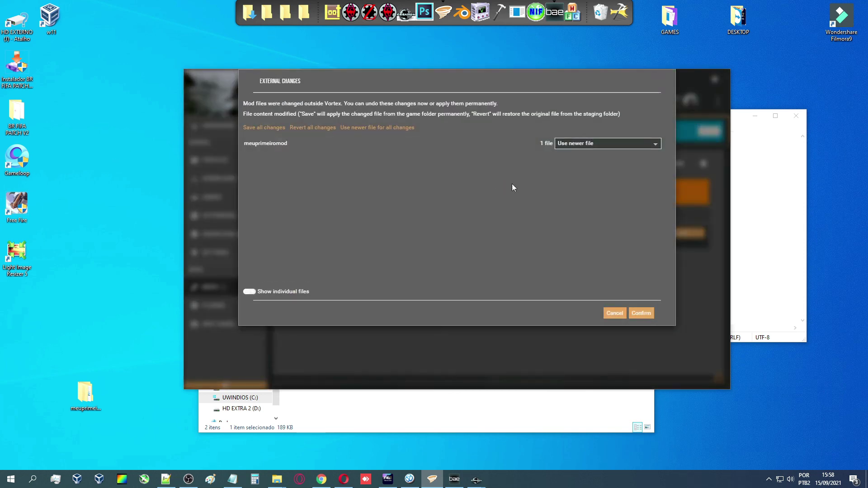
{"action": "left_click", "coordinate": [649, 326]}
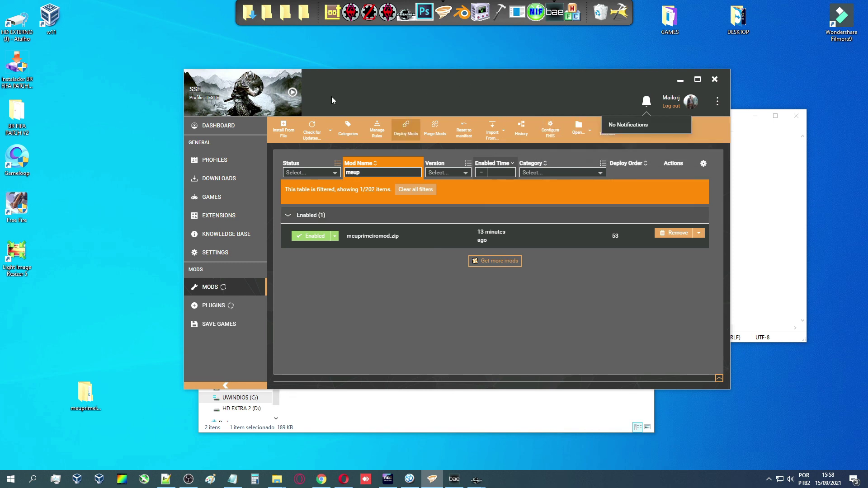
Launch Skyrim Special Edition from Vortex and load the autosave [M]Skyrim.
{"action": "left_click", "coordinate": [293, 93]}
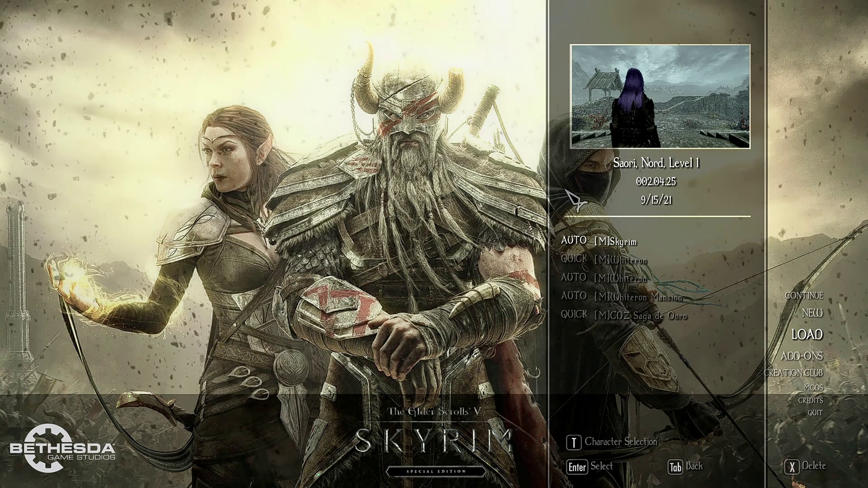
{"action": "key", "text": "Down"}
{"action": "key", "text": "Up"}
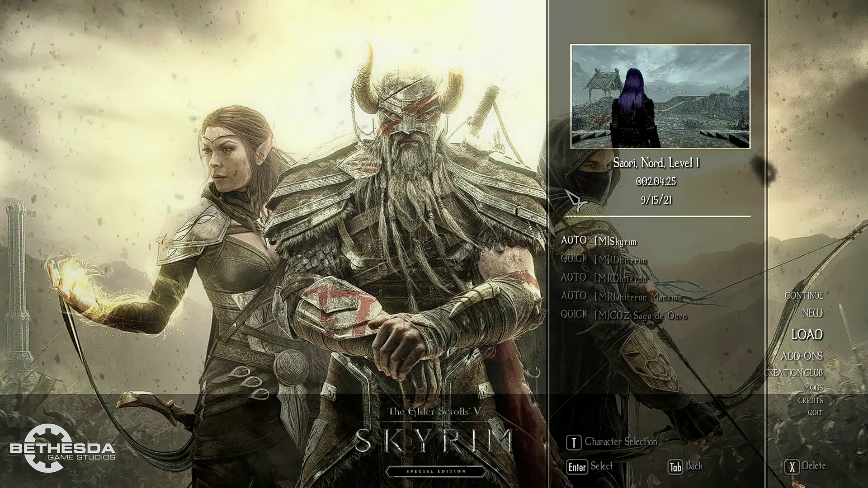
{"action": "key", "text": "Return"}
{"action": "key", "text": "Return"}
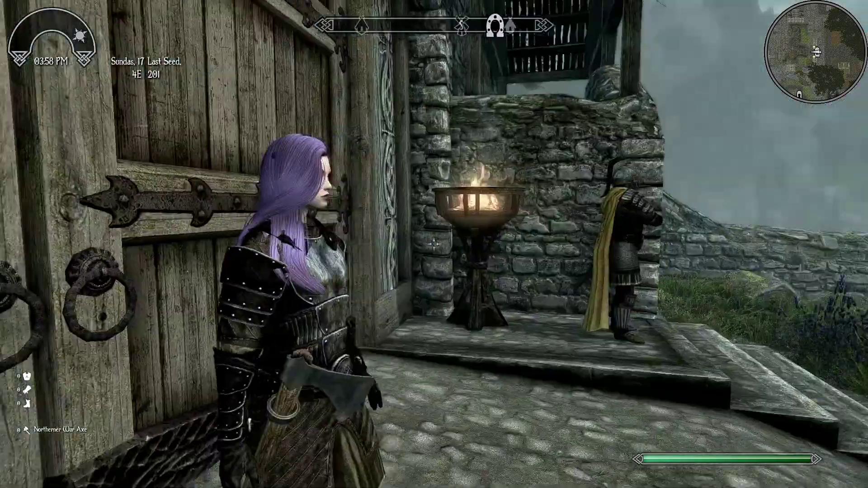
Walk away from the Whiterun gate in the game and examine the placed pink tree and its surroundings.
{"action": "key", "text": "w"}
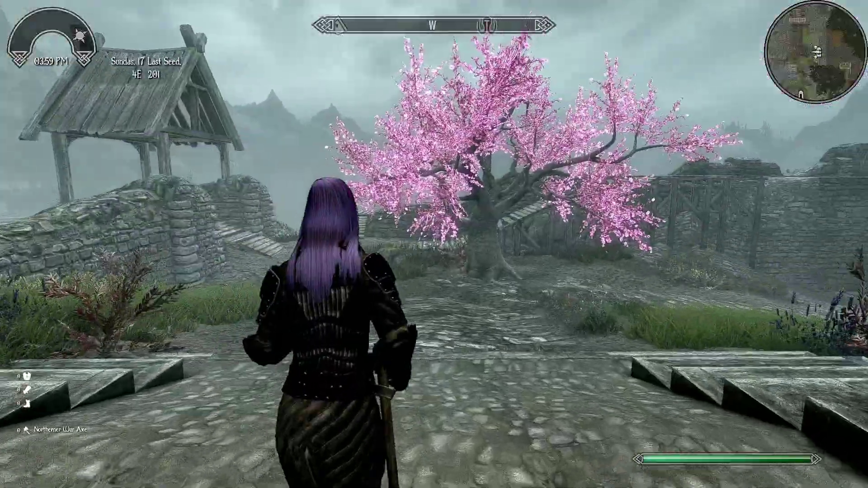
{"action": "key", "text": "f"}
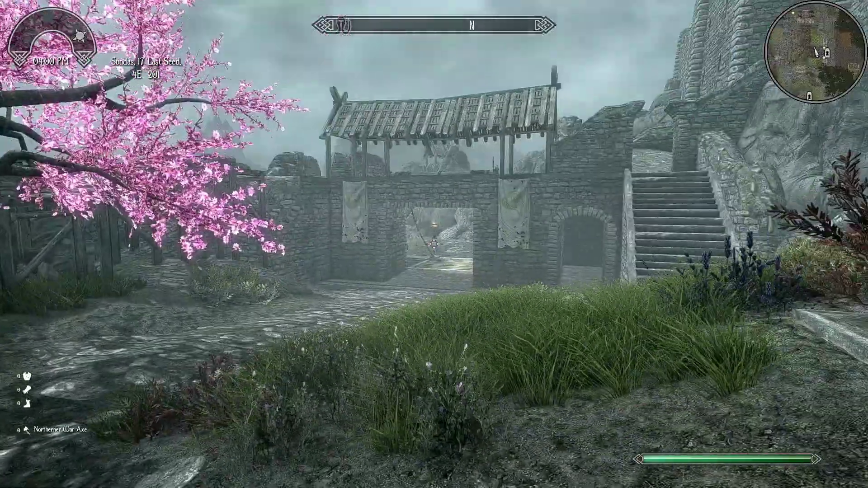